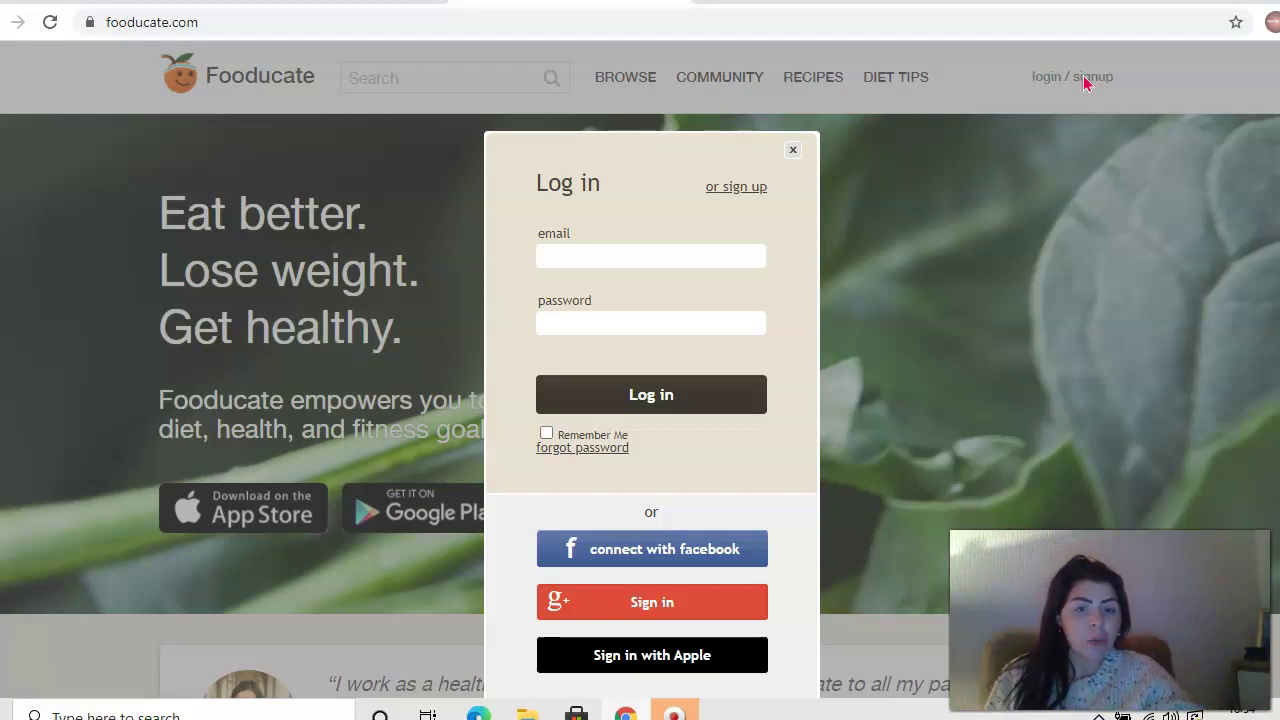
Step: Open the site's login form and make its email field ready for entry
{"action": "left_click", "coordinate": [1089, 104]}
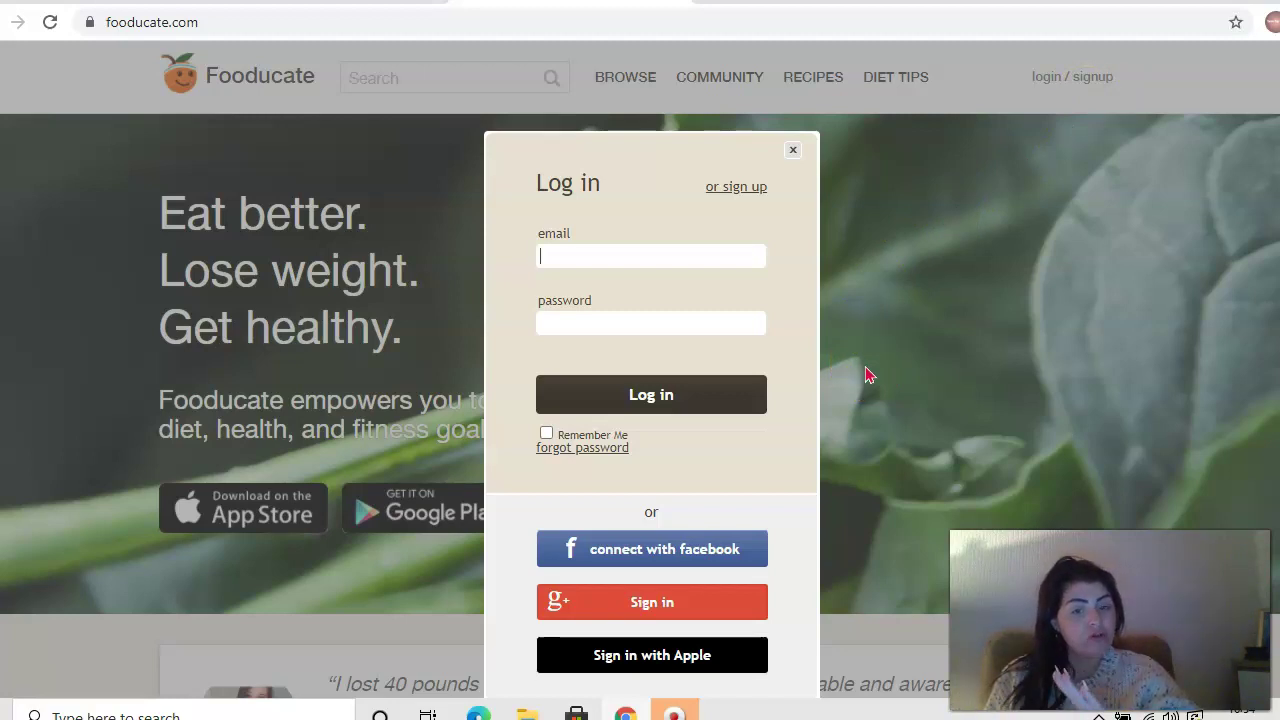
{"action": "left_click", "coordinate": [695, 246]}
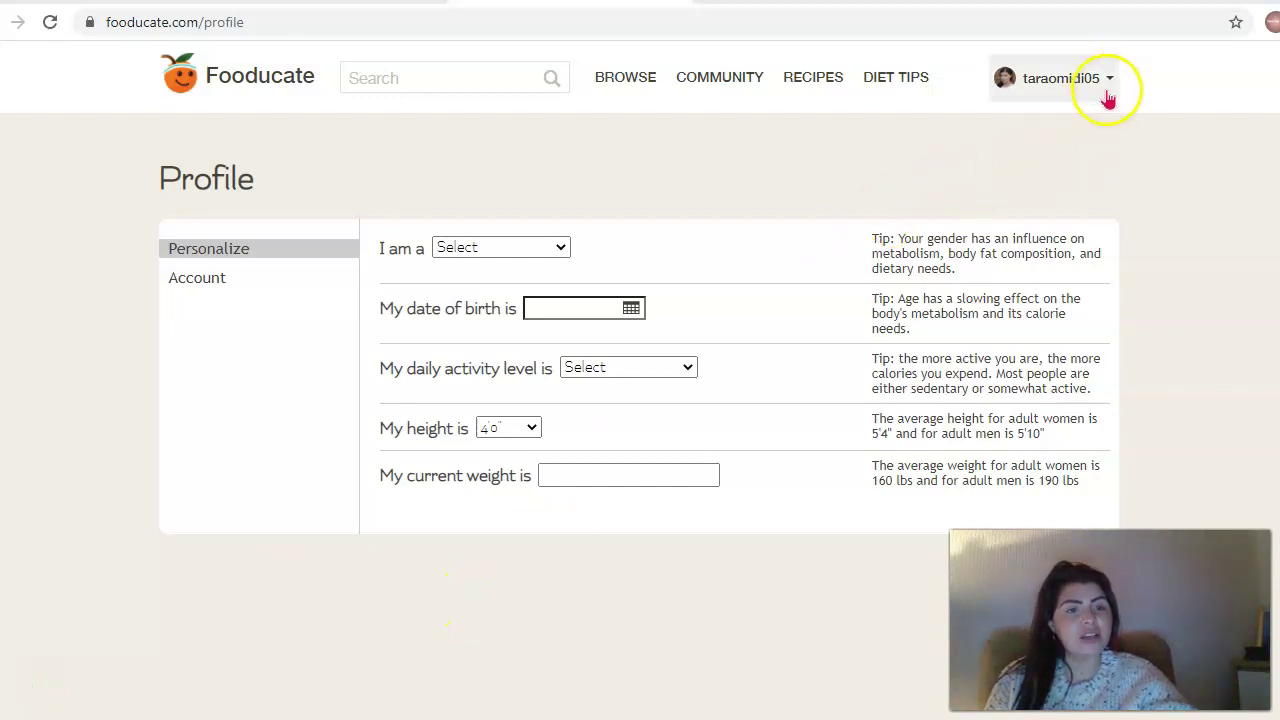
{"action": "left_click", "coordinate": [1107, 94]}
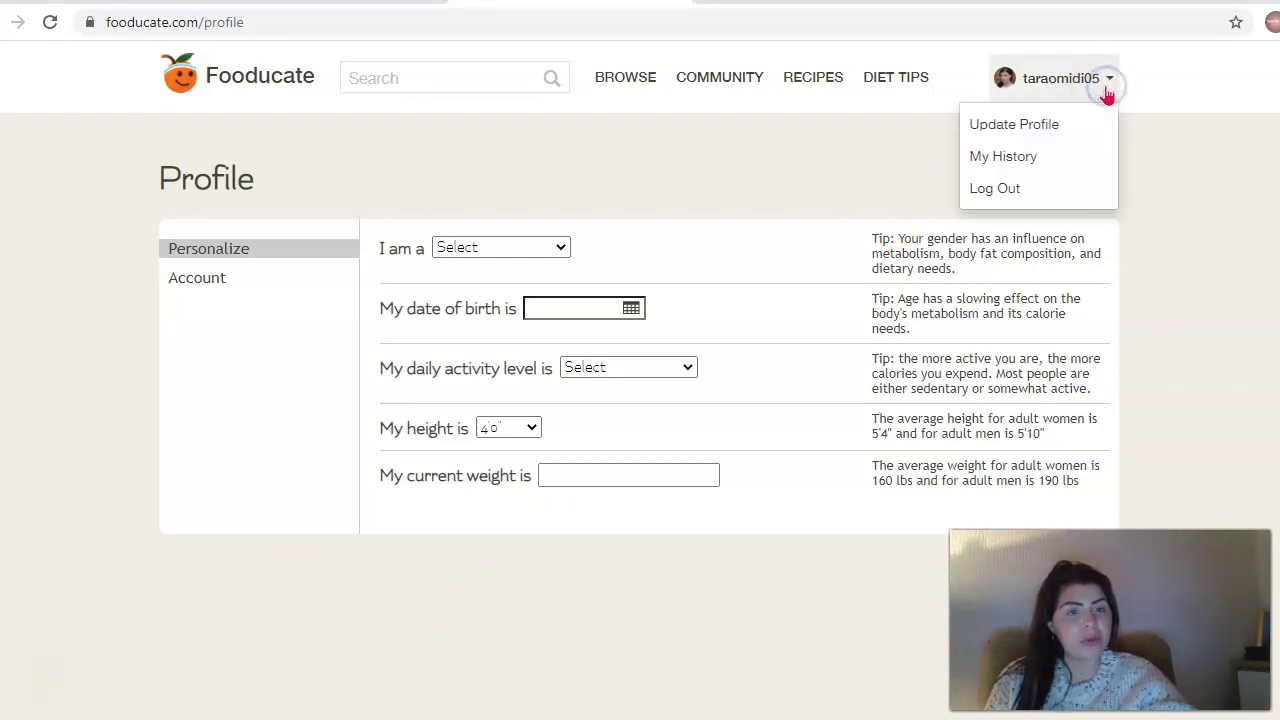
{"action": "left_click", "coordinate": [549, 604]}
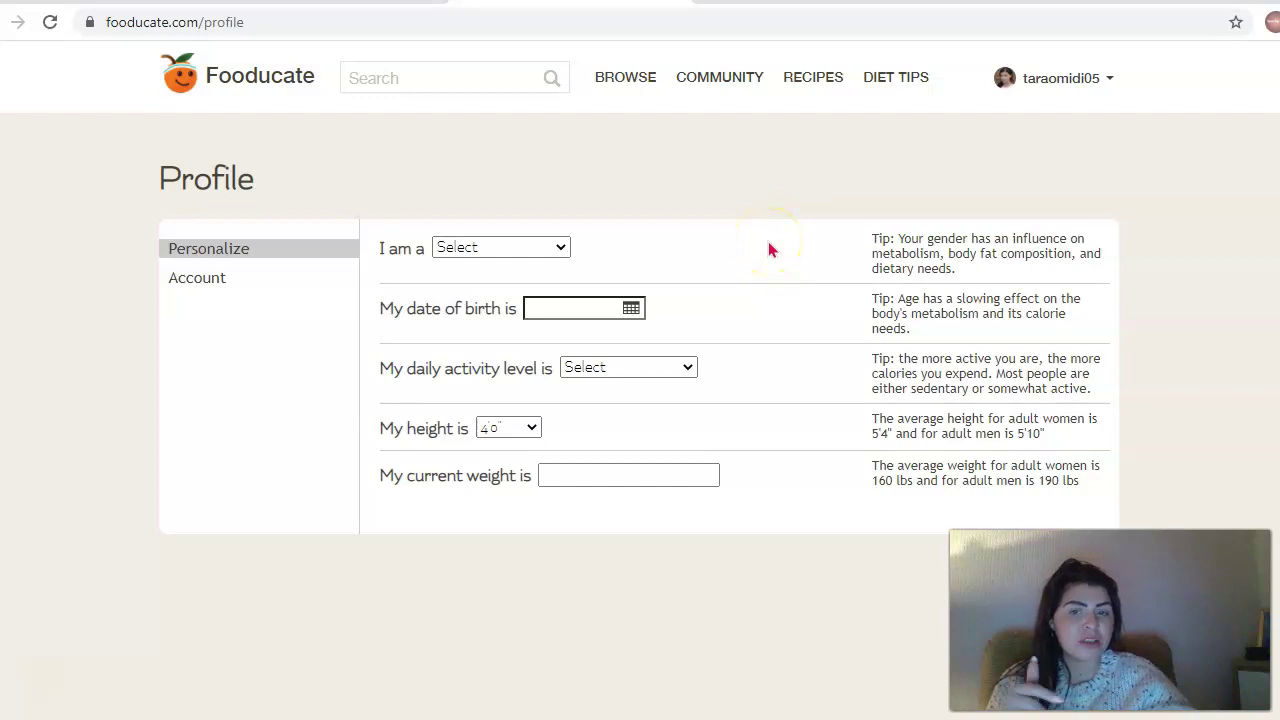
Step: Set the profile's gender to Gal and the daily activity level to Active
{"action": "left_click", "coordinate": [519, 248]}
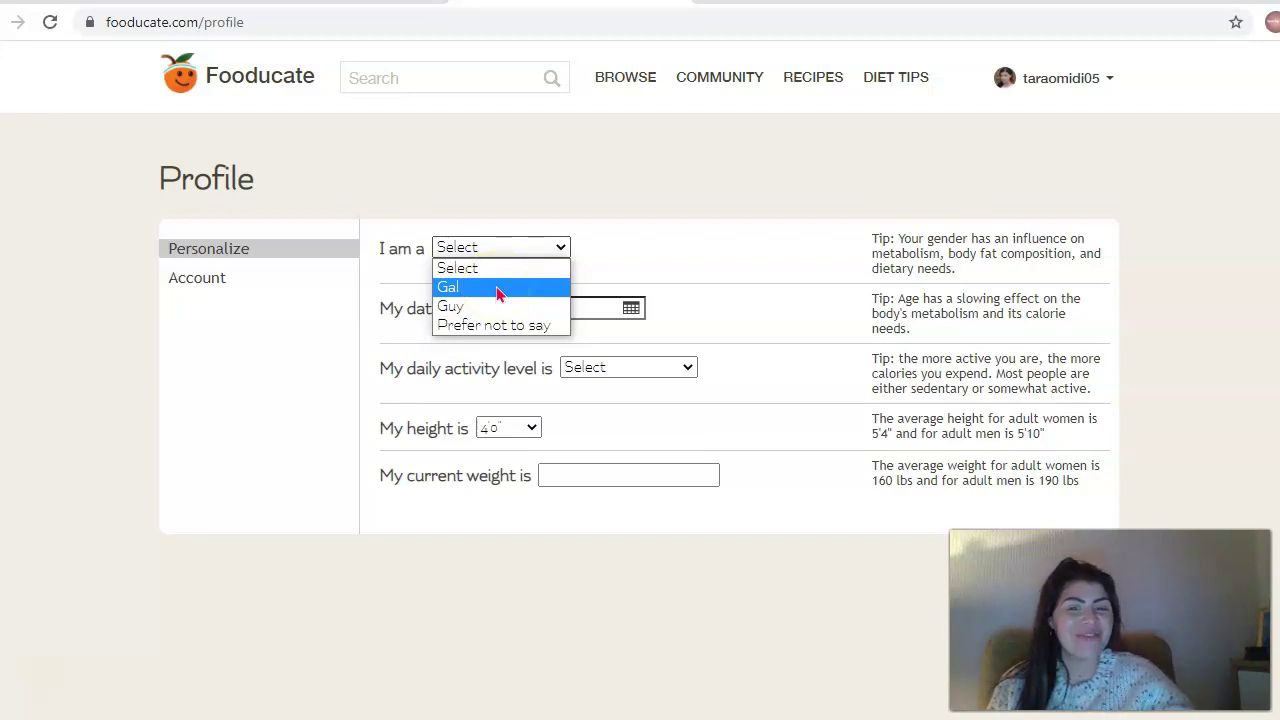
{"action": "left_click", "coordinate": [498, 290]}
{"action": "left_click", "coordinate": [900, 298]}
{"action": "left_click", "coordinate": [815, 262]}
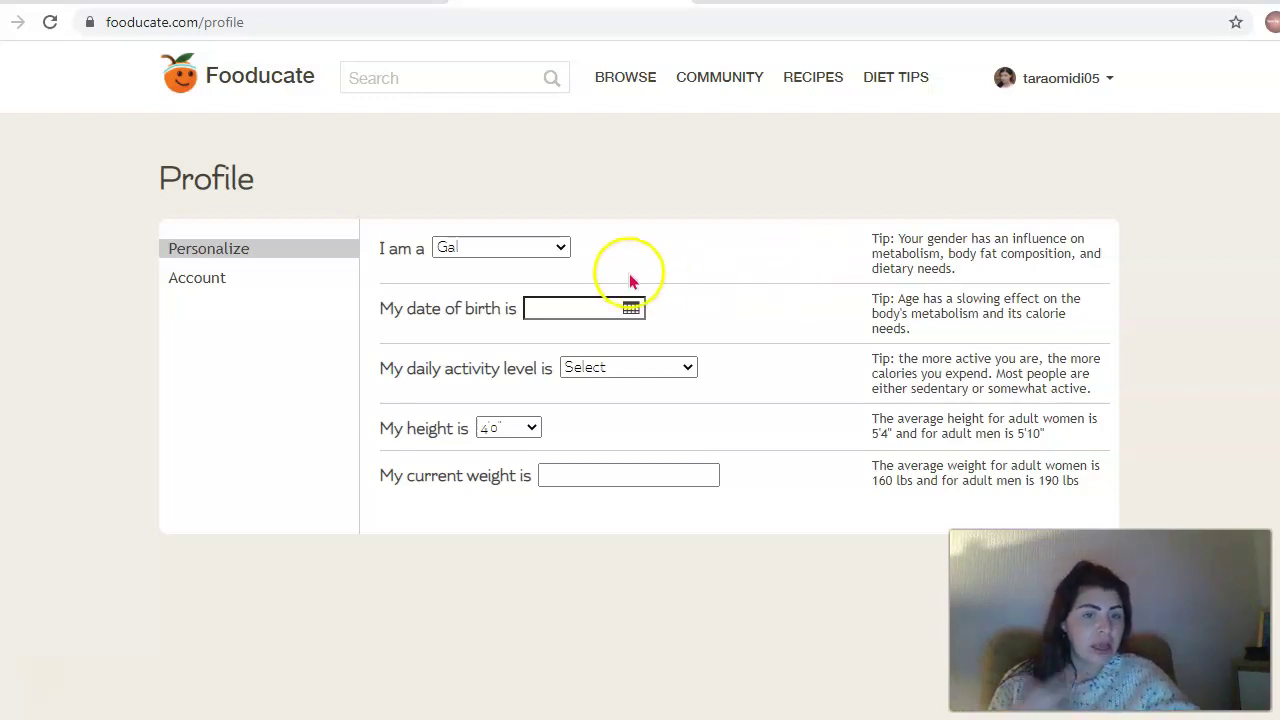
{"action": "left_click", "coordinate": [843, 313]}
{"action": "left_click", "coordinate": [850, 352]}
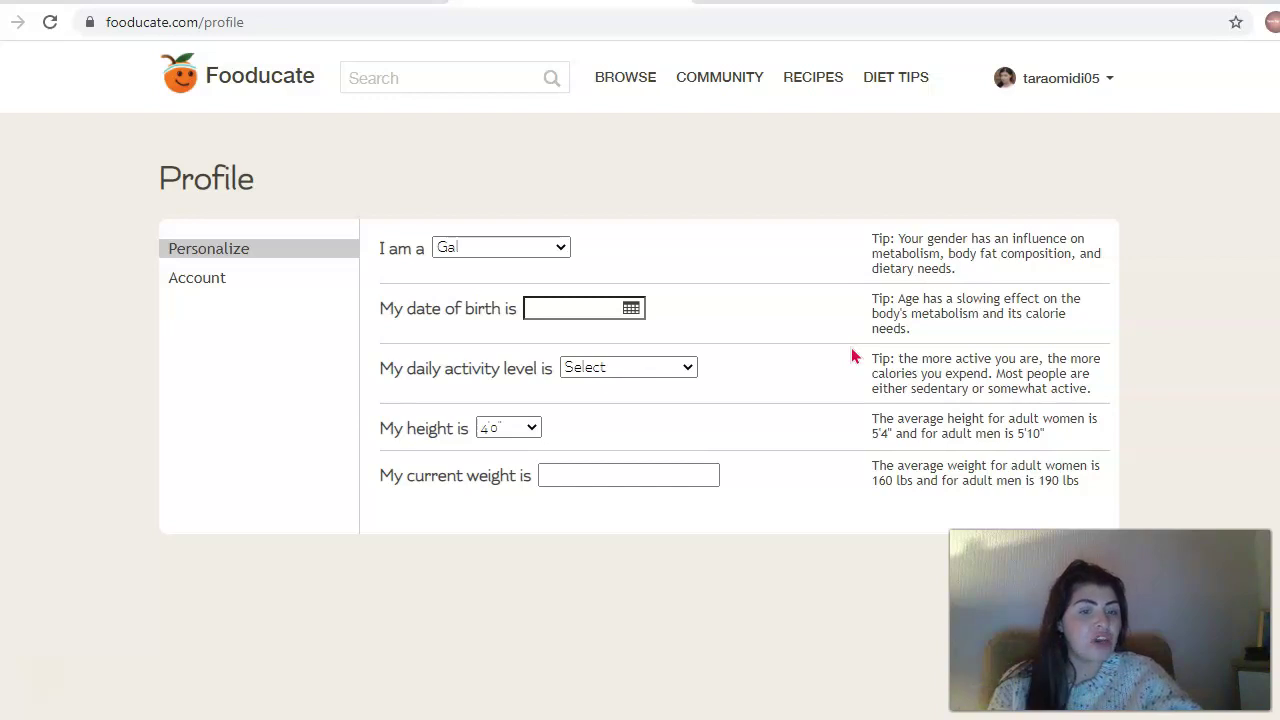
{"action": "left_click", "coordinate": [658, 367]}
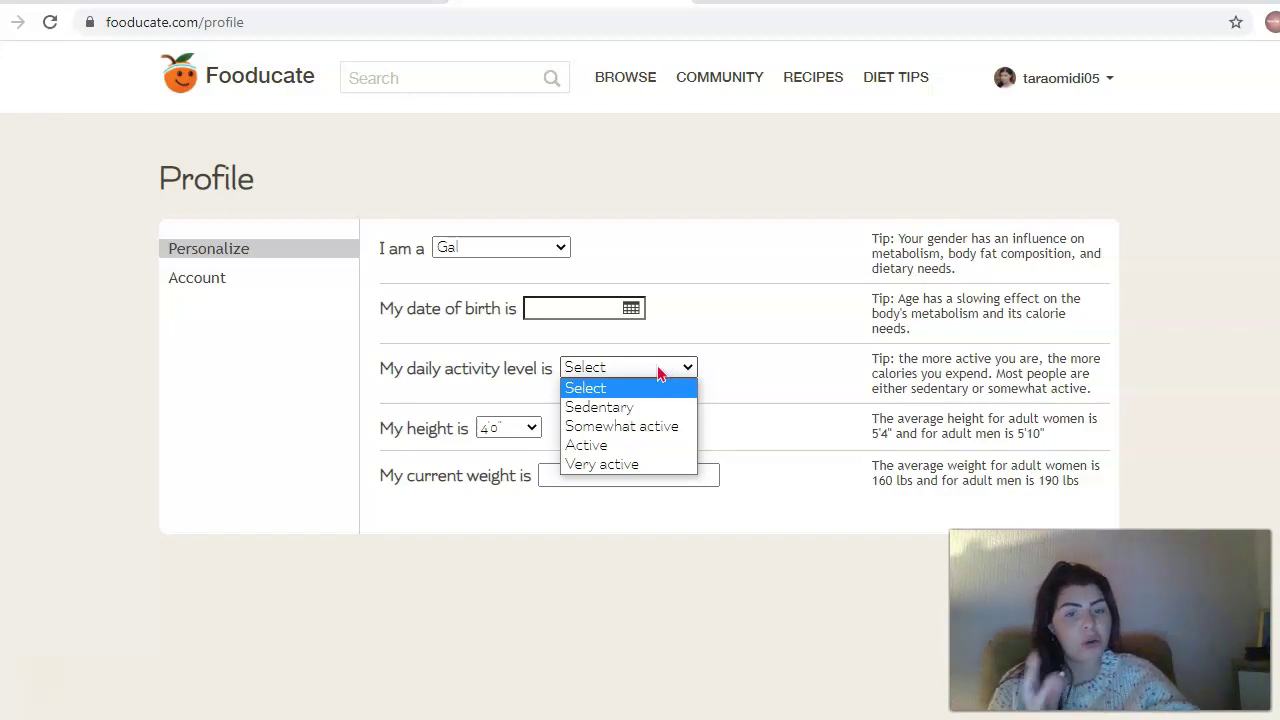
{"action": "left_click", "coordinate": [639, 445]}
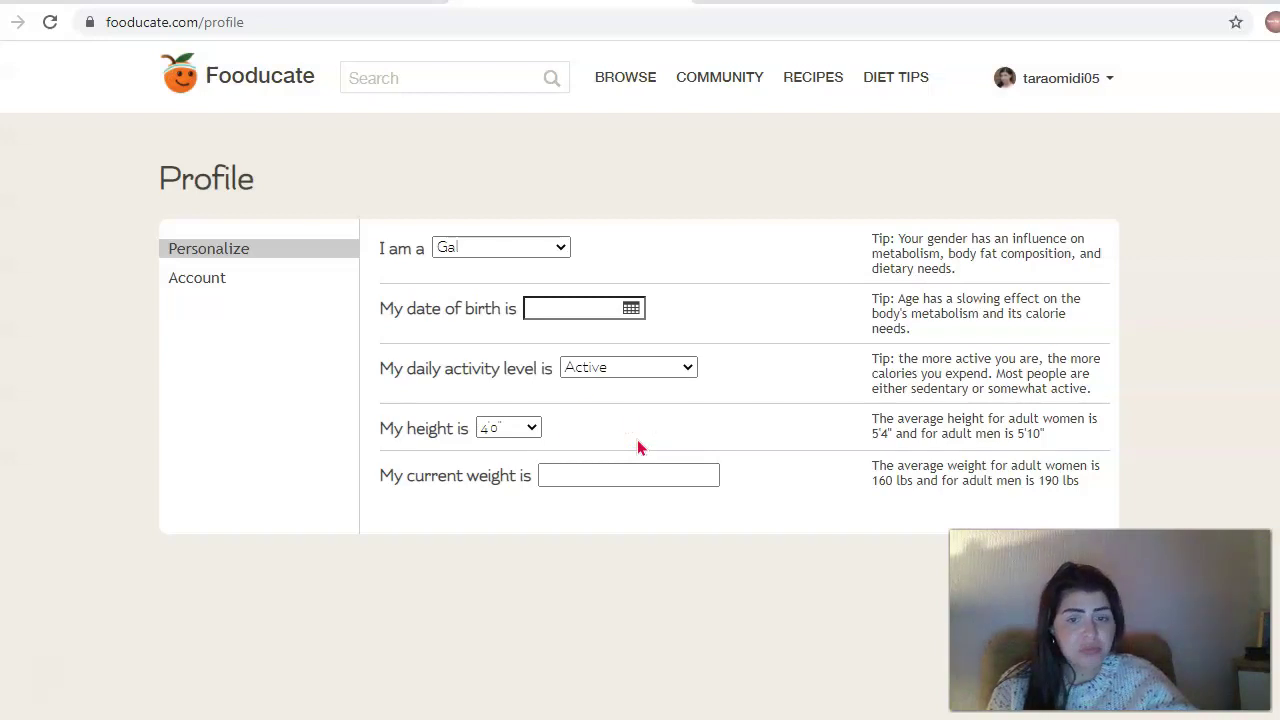
Step: Set the profile's height to 5'3" and the current weight to 140
{"action": "left_click", "coordinate": [532, 430]}
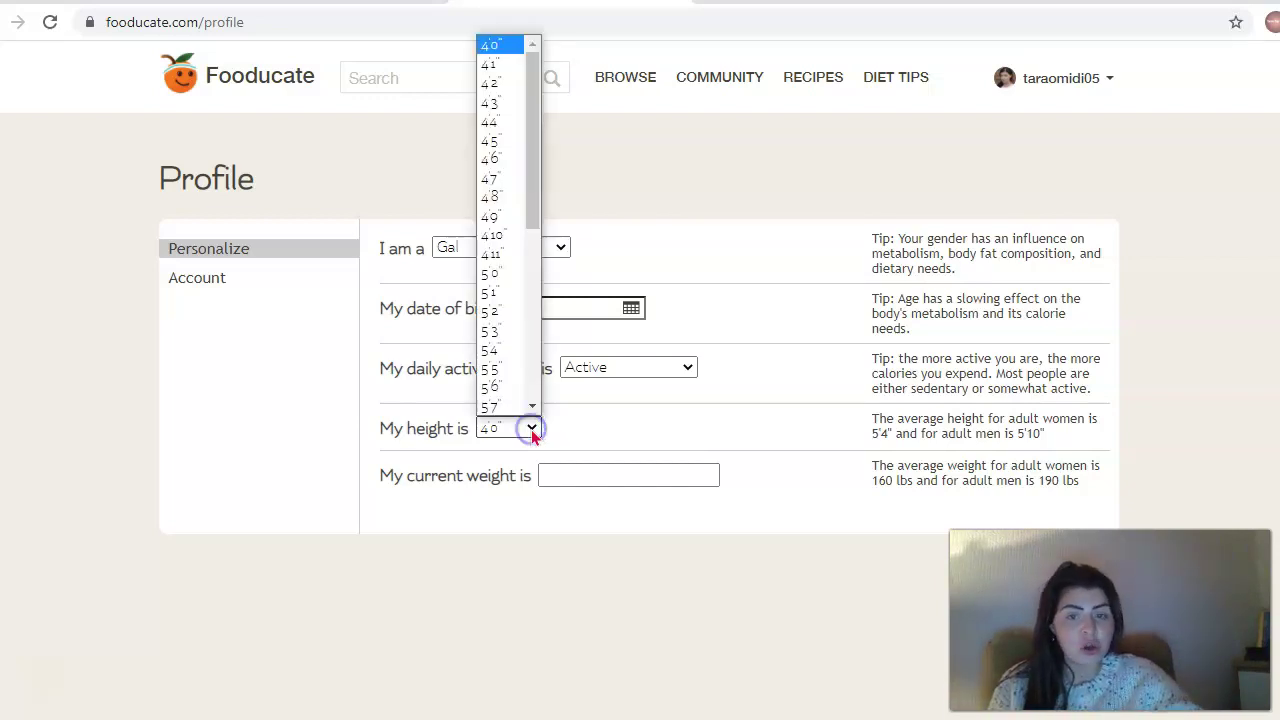
{"action": "left_click", "coordinate": [489, 331]}
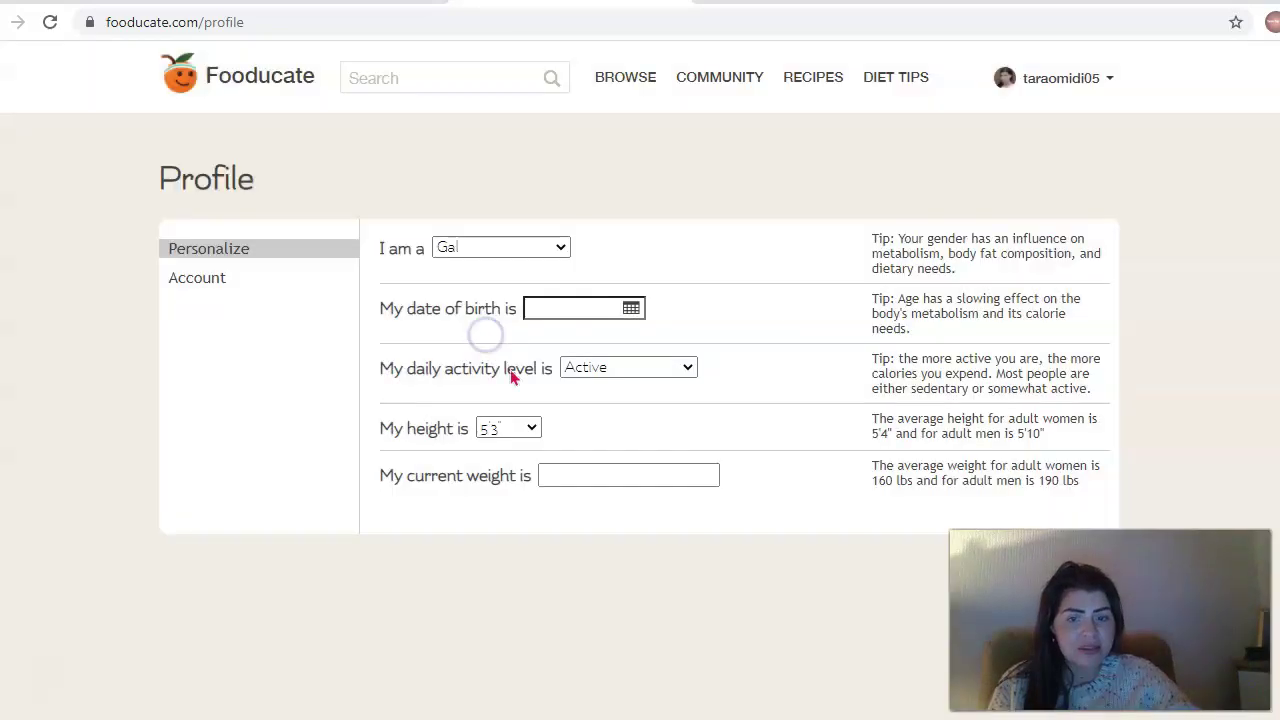
{"action": "left_click", "coordinate": [660, 480]}
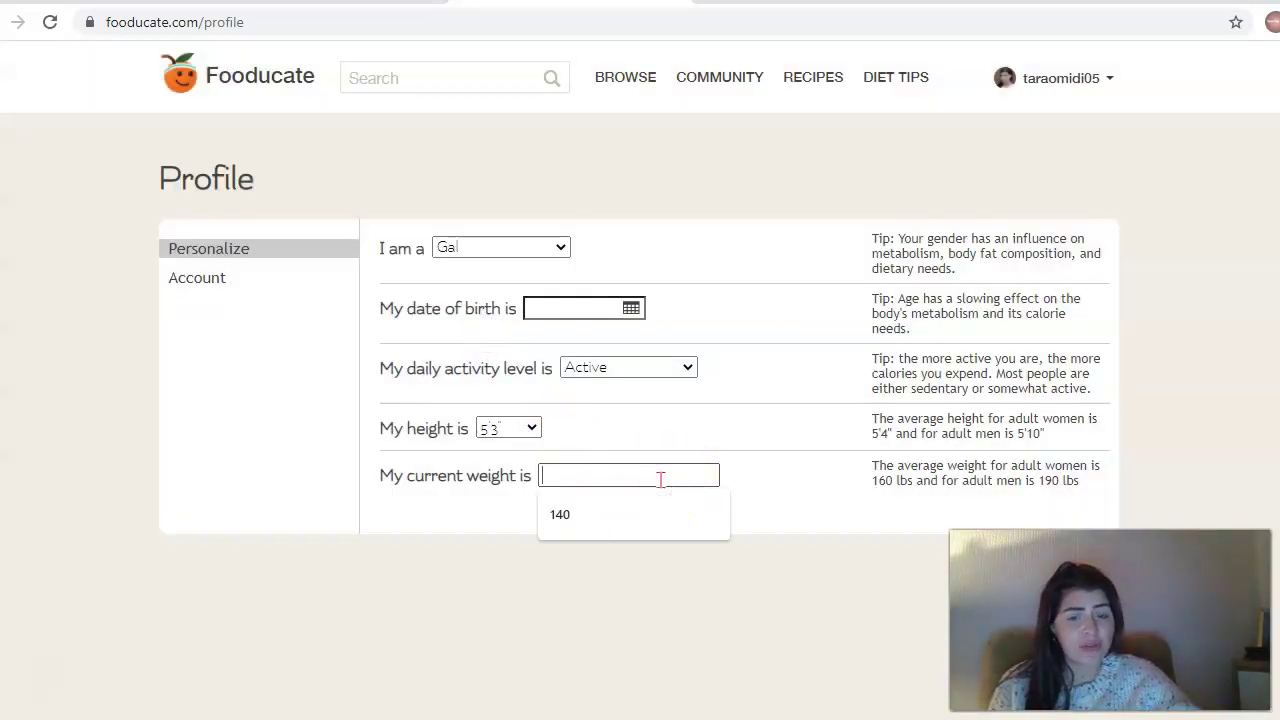
{"action": "left_click", "coordinate": [615, 512]}
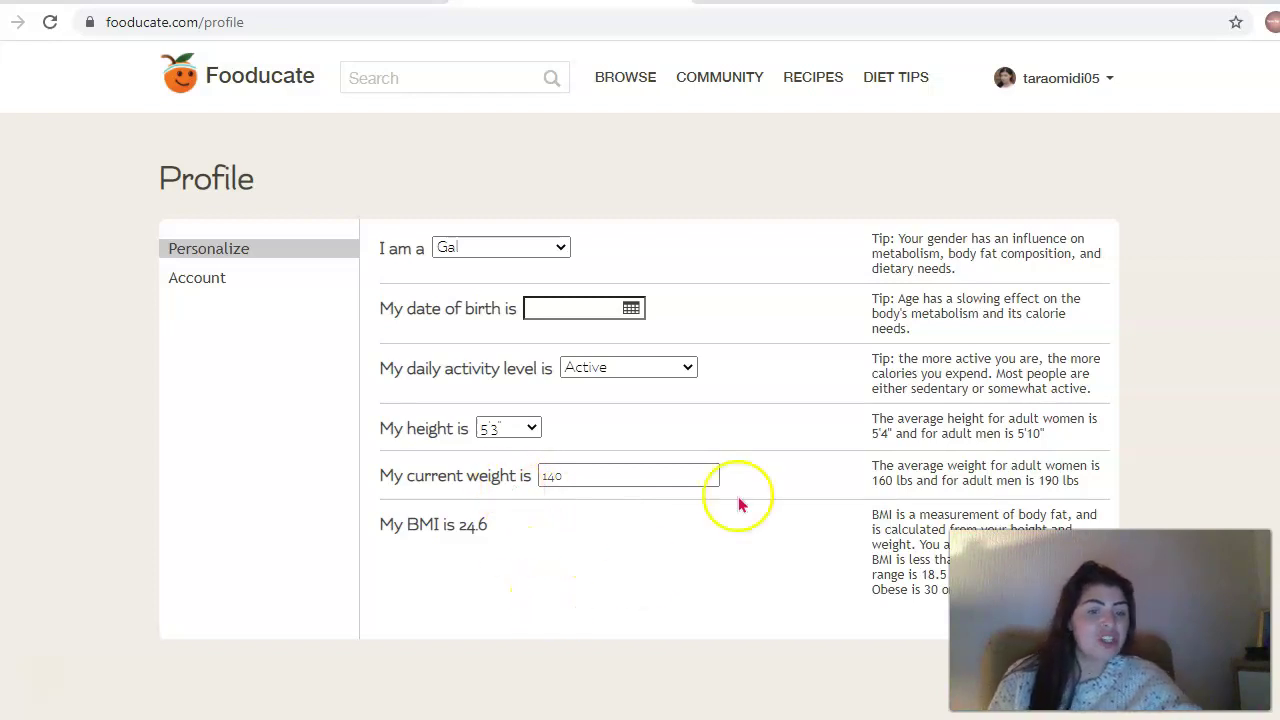
{"action": "scroll", "coordinate": [1200, 371], "scroll_direction": "down", "scroll_amount": 2}
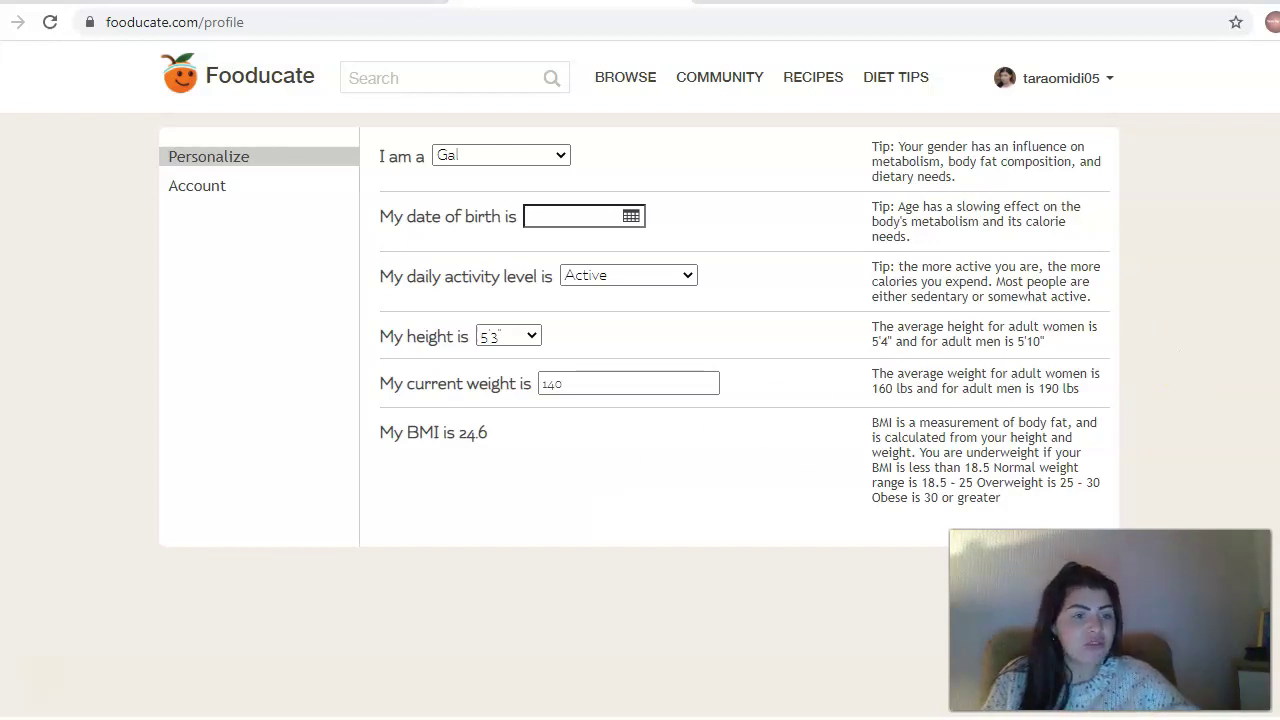
{"action": "scroll", "coordinate": [1180, 350], "scroll_direction": "down", "scroll_amount": 2}
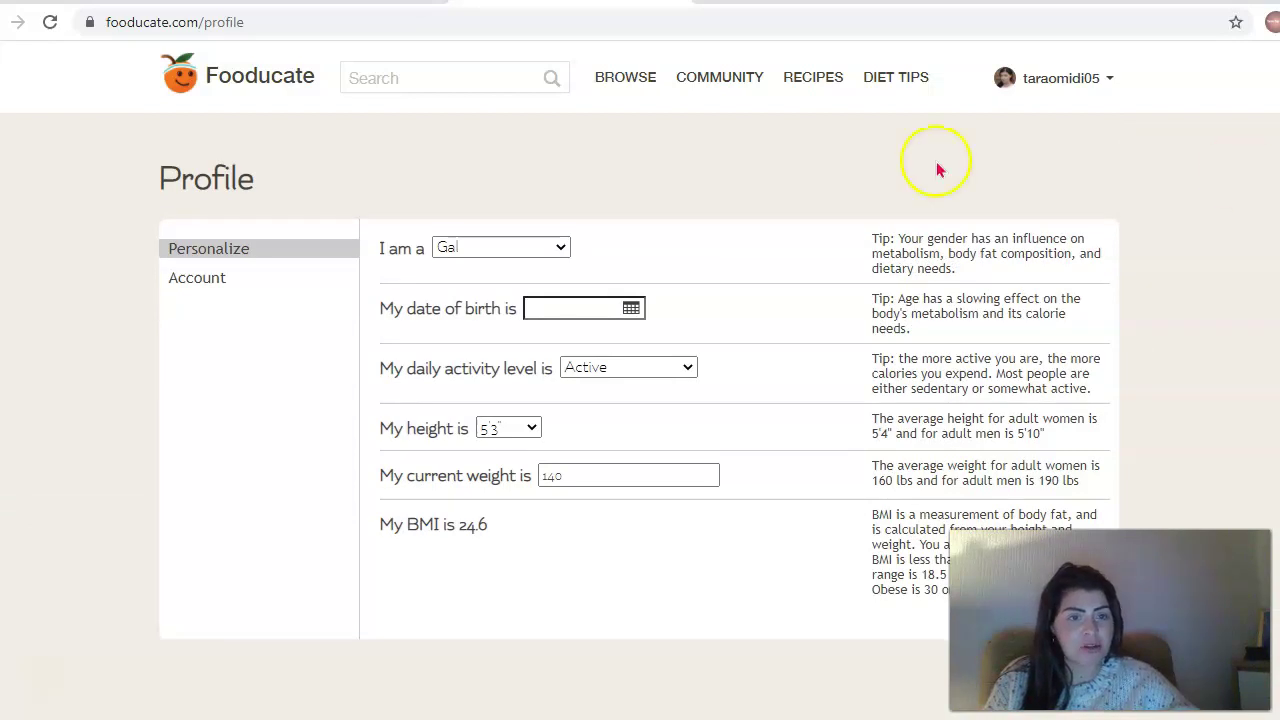
Step: View the profile's Account section and return to the Personalize section
{"action": "left_click", "coordinate": [205, 289]}
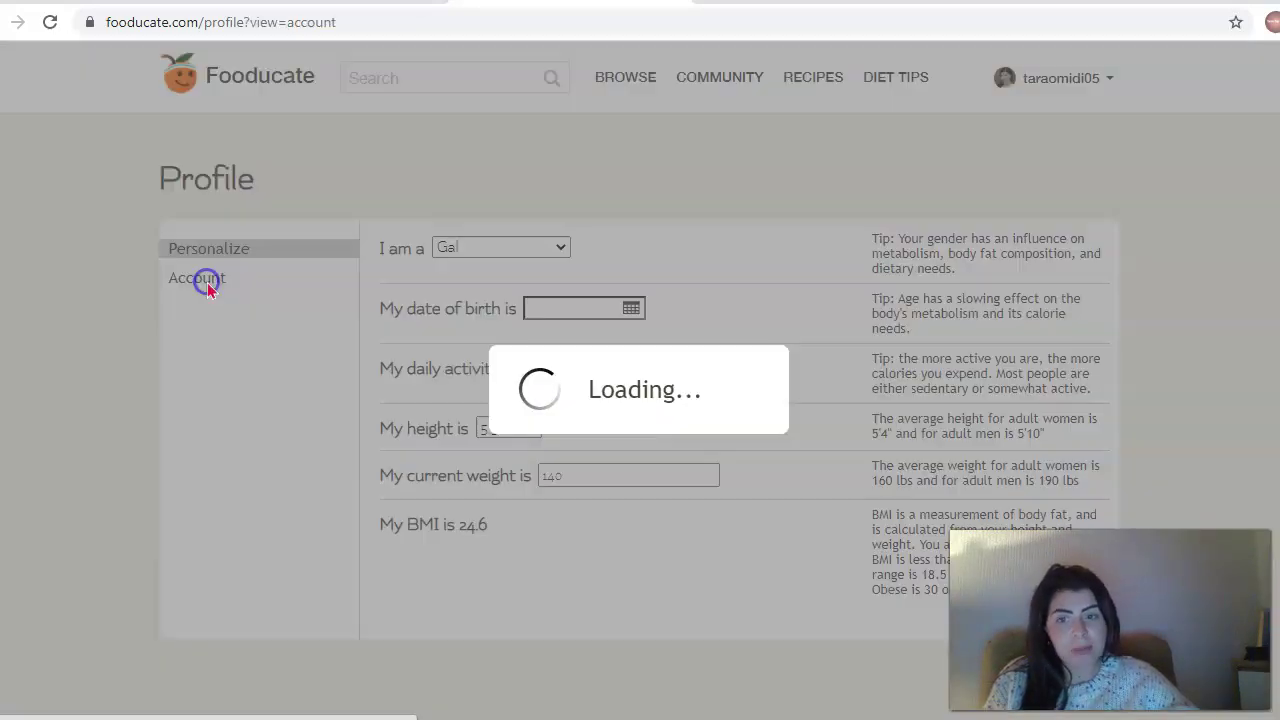
{"action": "left_click", "coordinate": [212, 252]}
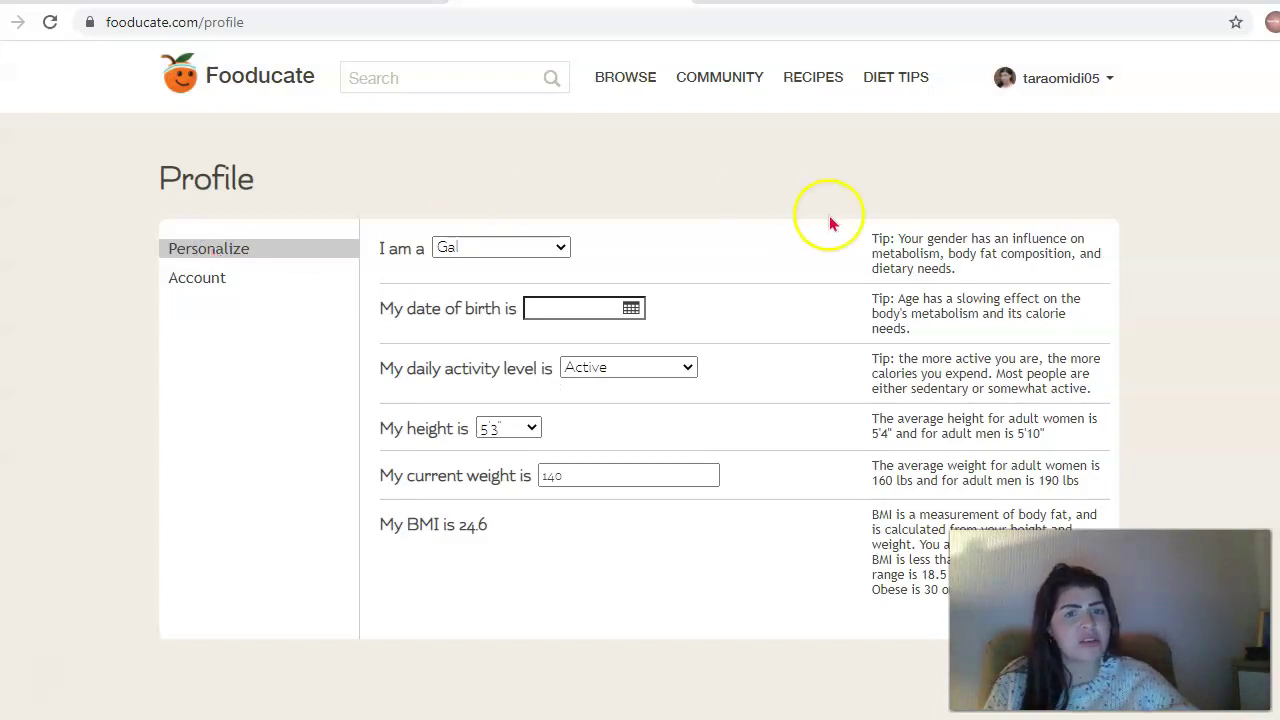
Step: Open the account's product viewing history and clear it
{"action": "mouse_move", "coordinate": [1100, 107]}
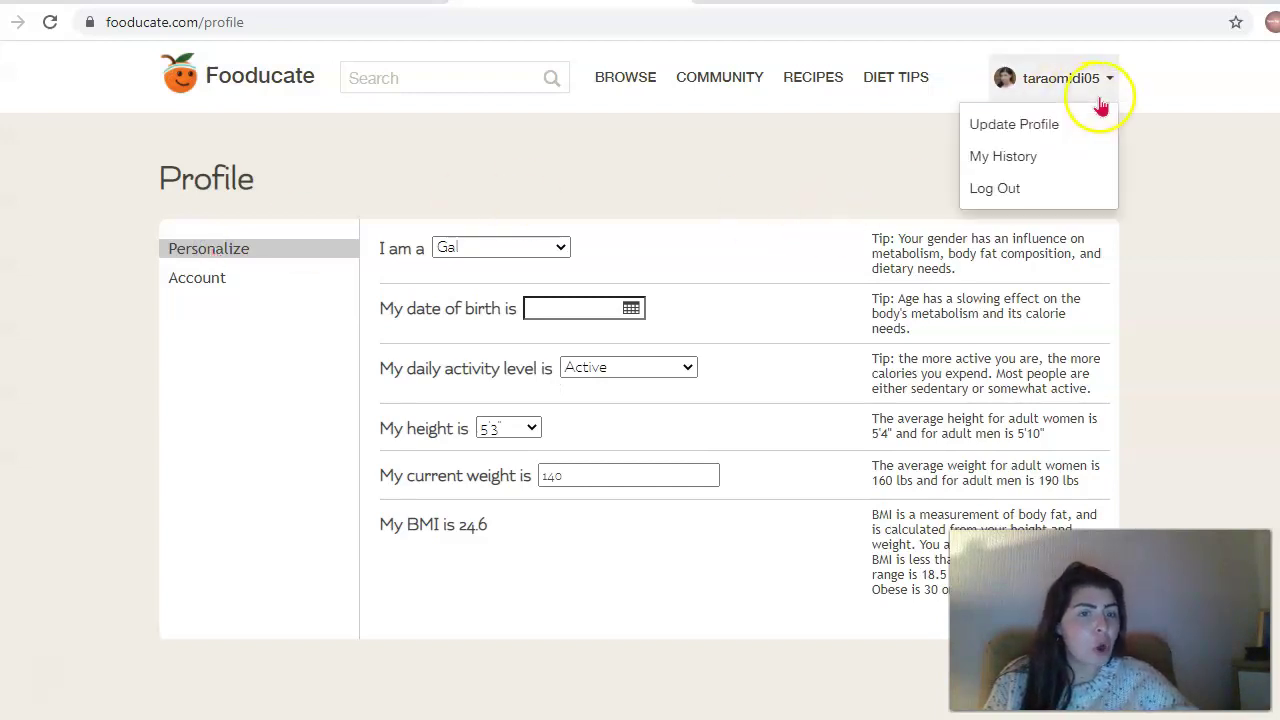
{"action": "left_click", "coordinate": [1028, 156]}
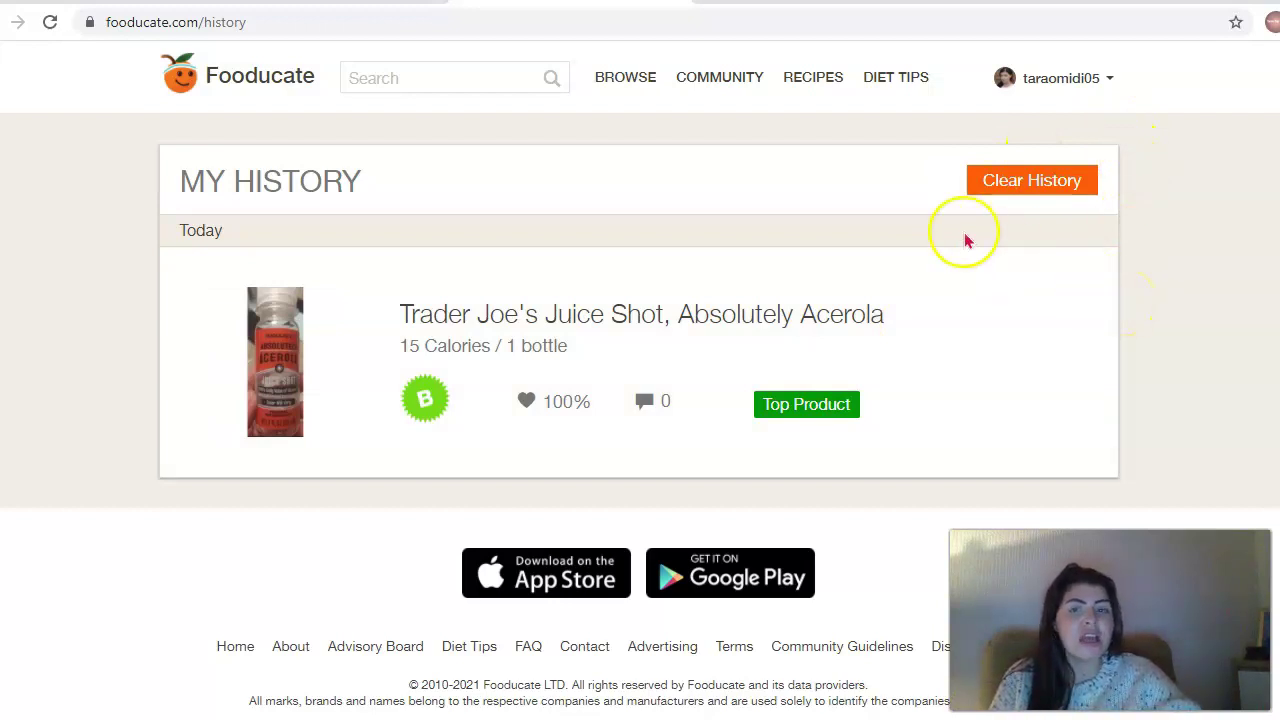
{"action": "left_click", "coordinate": [1003, 183]}
{"action": "left_click", "coordinate": [557, 414]}
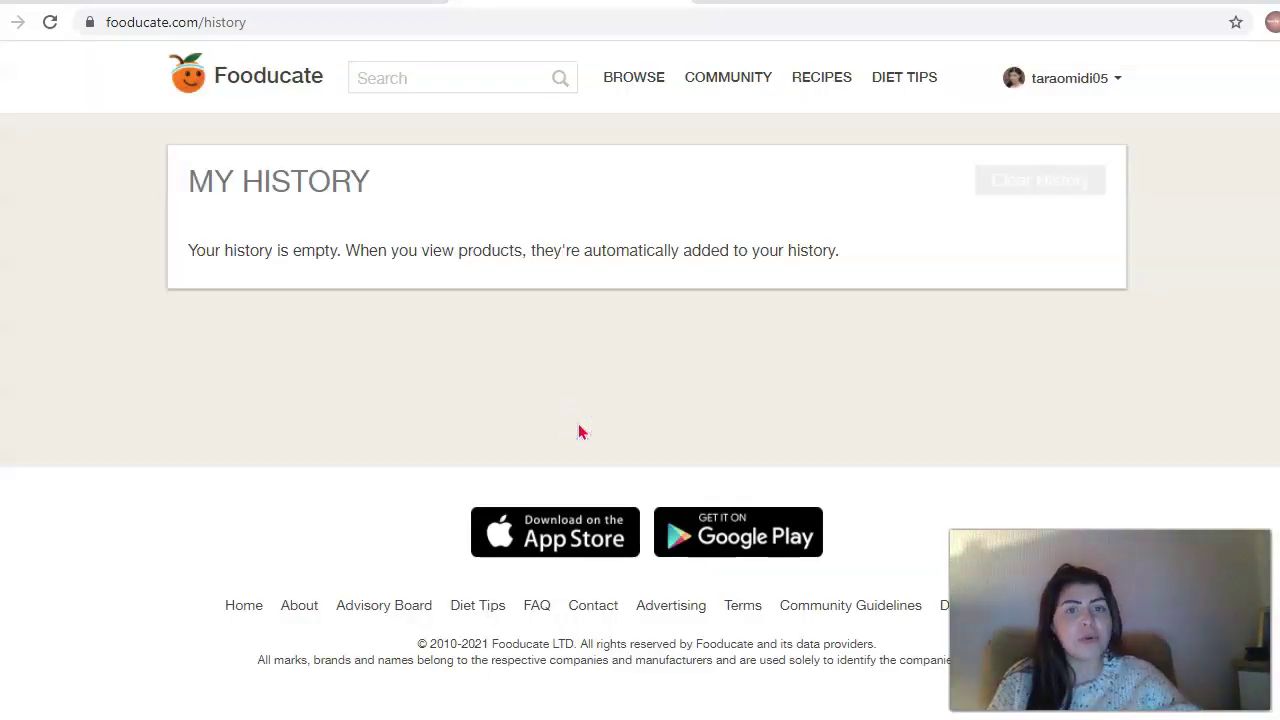
Step: Open the Community page and look through the trending member posts
{"action": "left_click", "coordinate": [742, 84]}
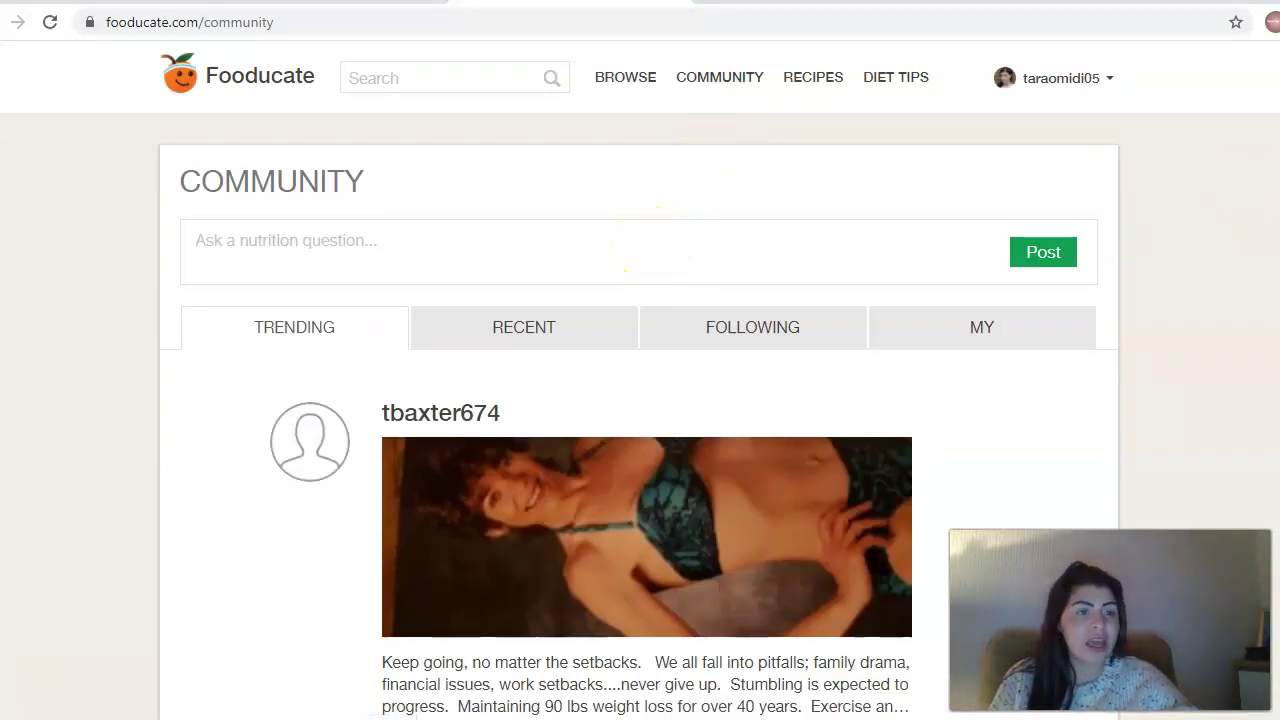
{"action": "scroll", "coordinate": [1260, 189], "scroll_direction": "down", "scroll_amount": 6}
{"action": "scroll", "coordinate": [1260, 189], "scroll_direction": "down", "scroll_amount": 1}
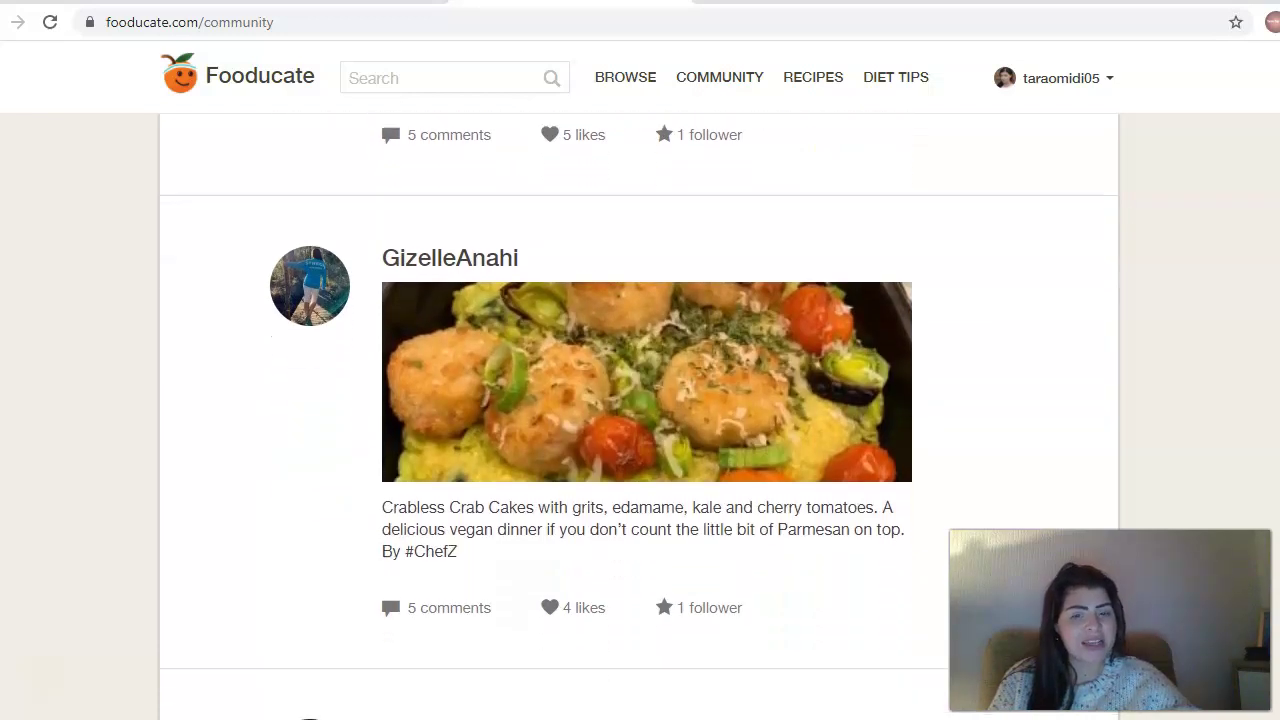
{"action": "scroll", "coordinate": [640, 400], "scroll_direction": "down", "scroll_amount": 15}
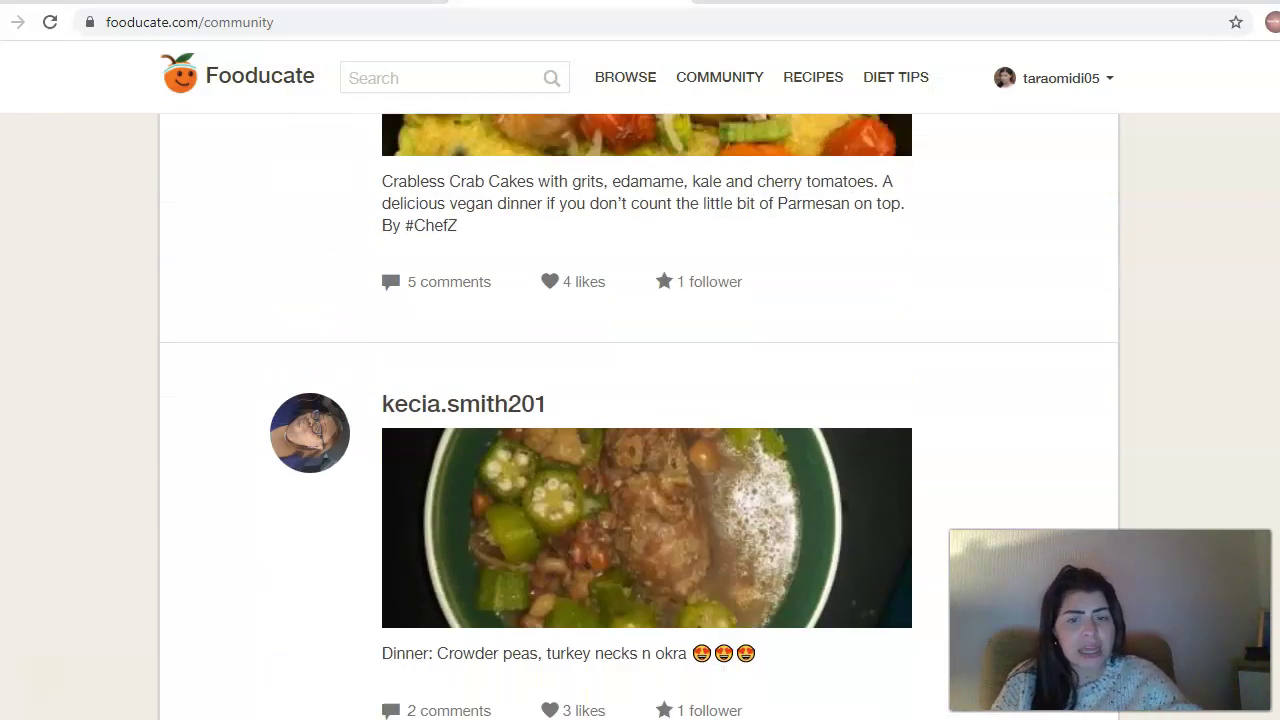
{"action": "scroll", "coordinate": [640, 400], "scroll_direction": "down", "scroll_amount": 10}
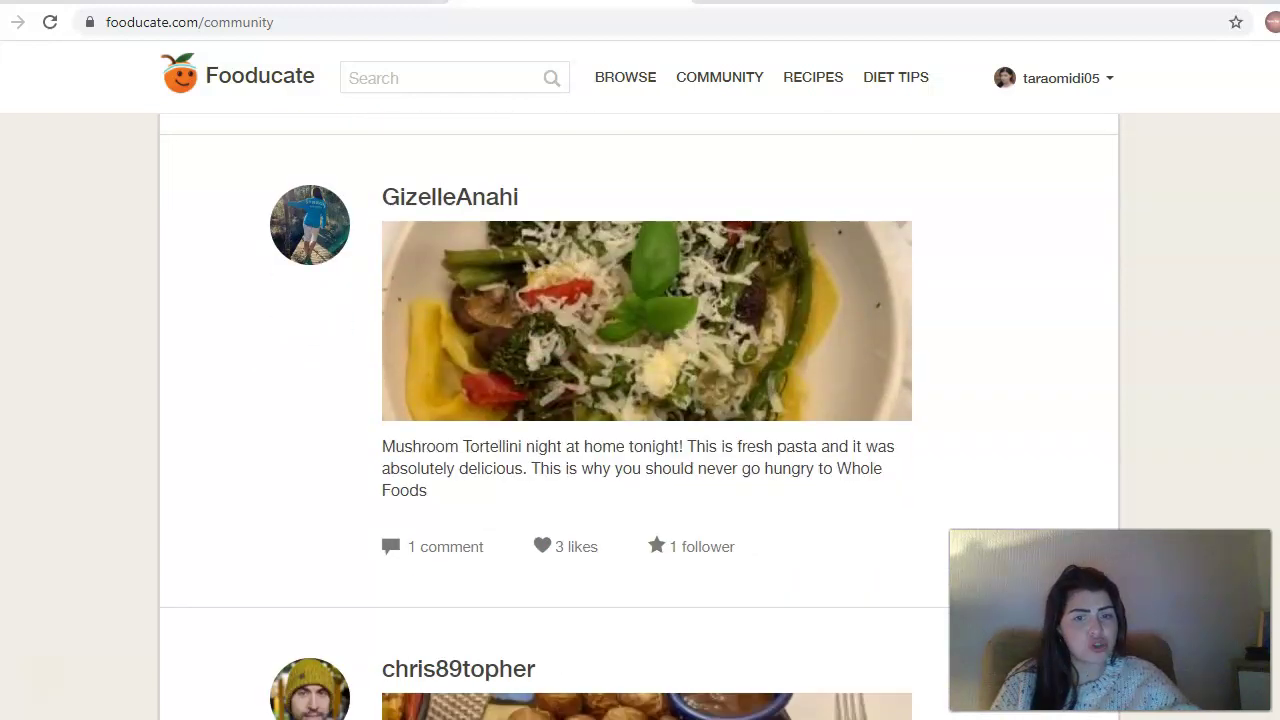
{"action": "scroll", "coordinate": [640, 400], "scroll_direction": "down", "scroll_amount": 6}
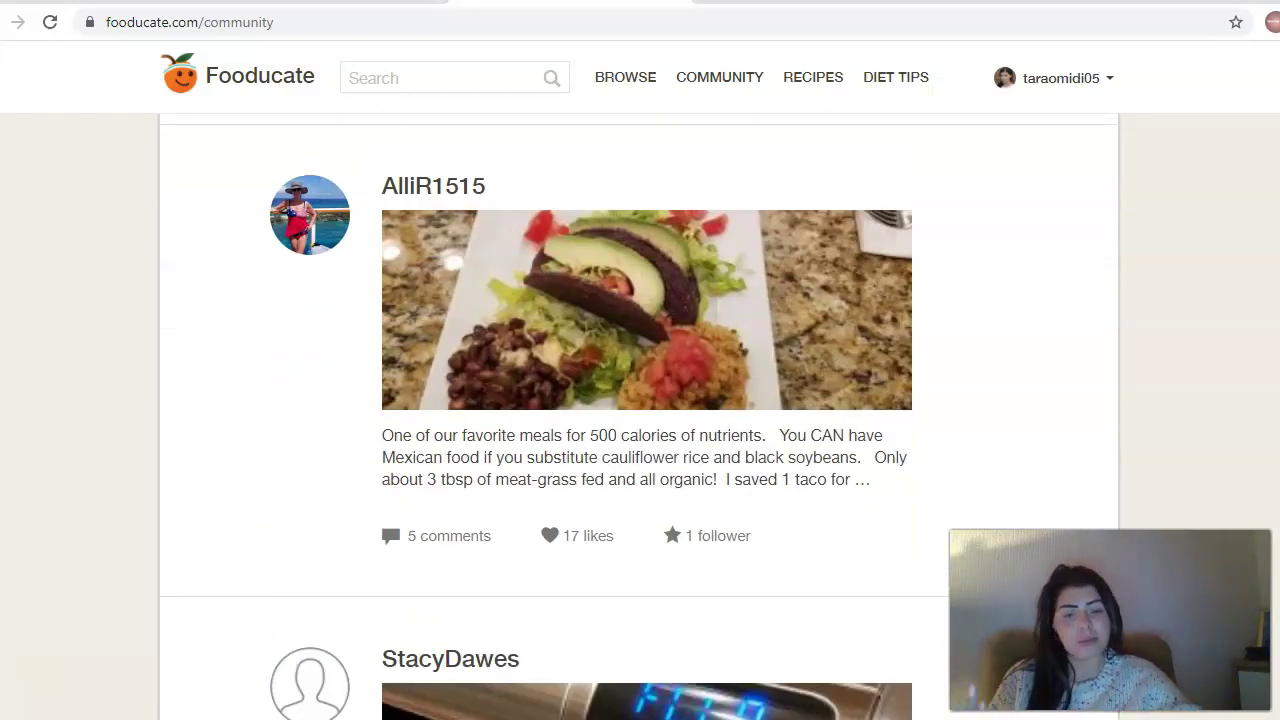
{"action": "scroll", "coordinate": [640, 400], "scroll_direction": "down", "scroll_amount": 8}
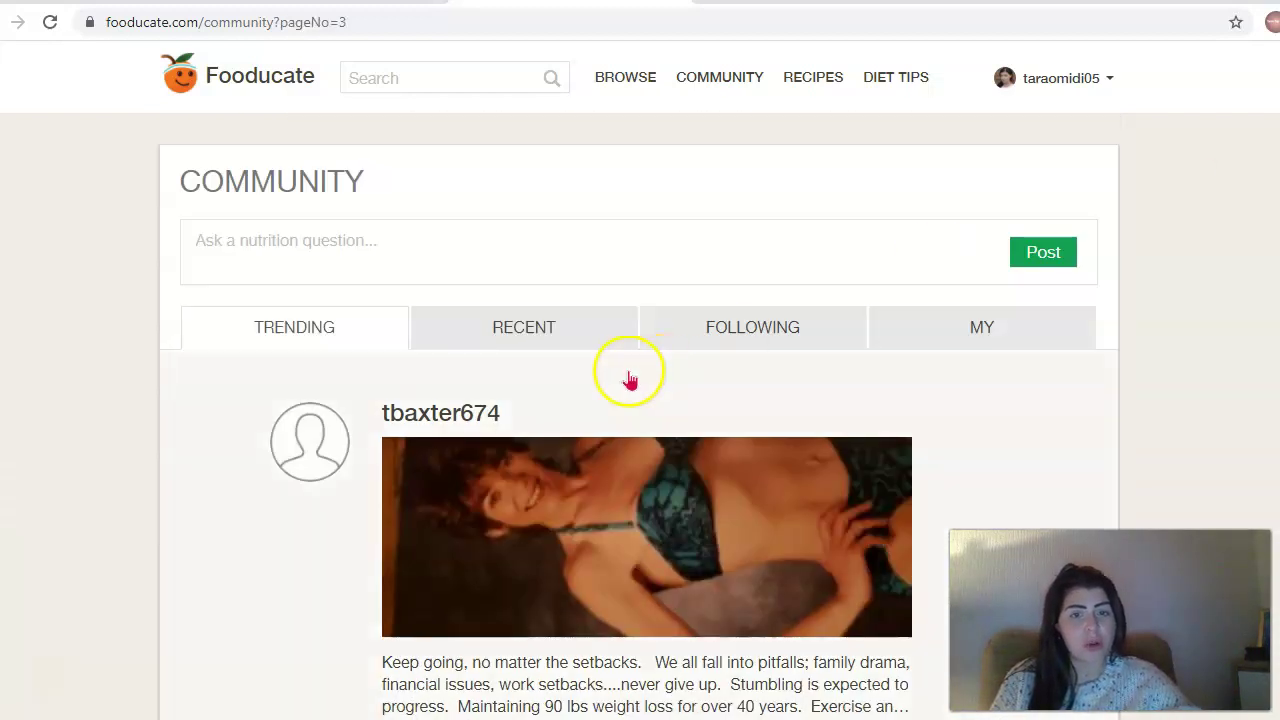
Step: View the community's Recent posts, followed by the Following and My feeds
{"action": "left_click", "coordinate": [594, 337]}
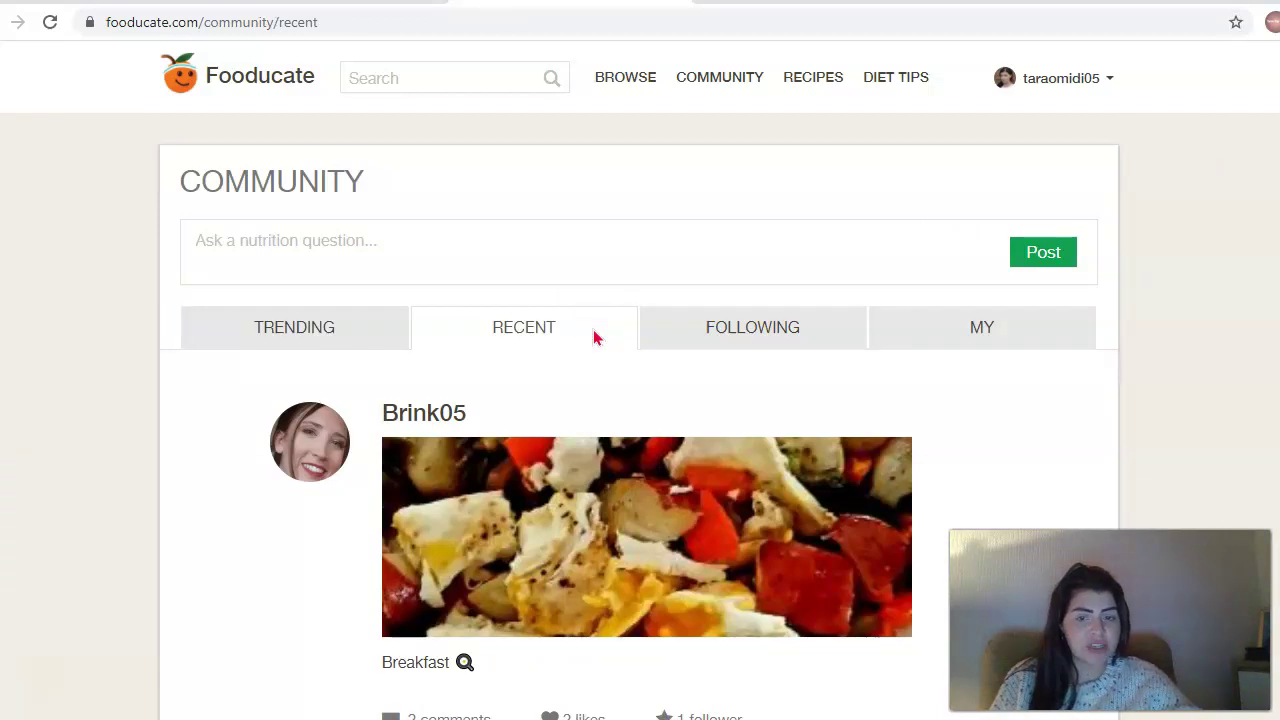
{"action": "scroll", "coordinate": [640, 420], "scroll_direction": "down", "scroll_amount": 7}
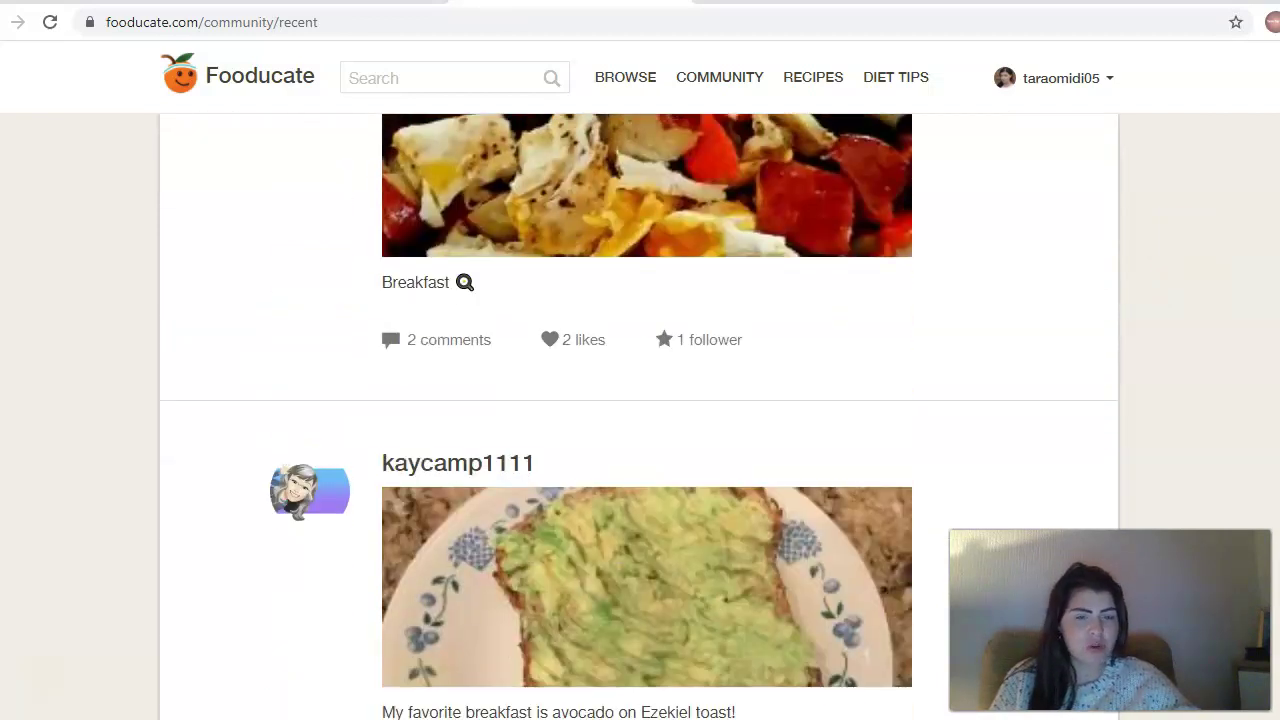
{"action": "scroll", "coordinate": [776, 257], "scroll_direction": "up", "scroll_amount": 8}
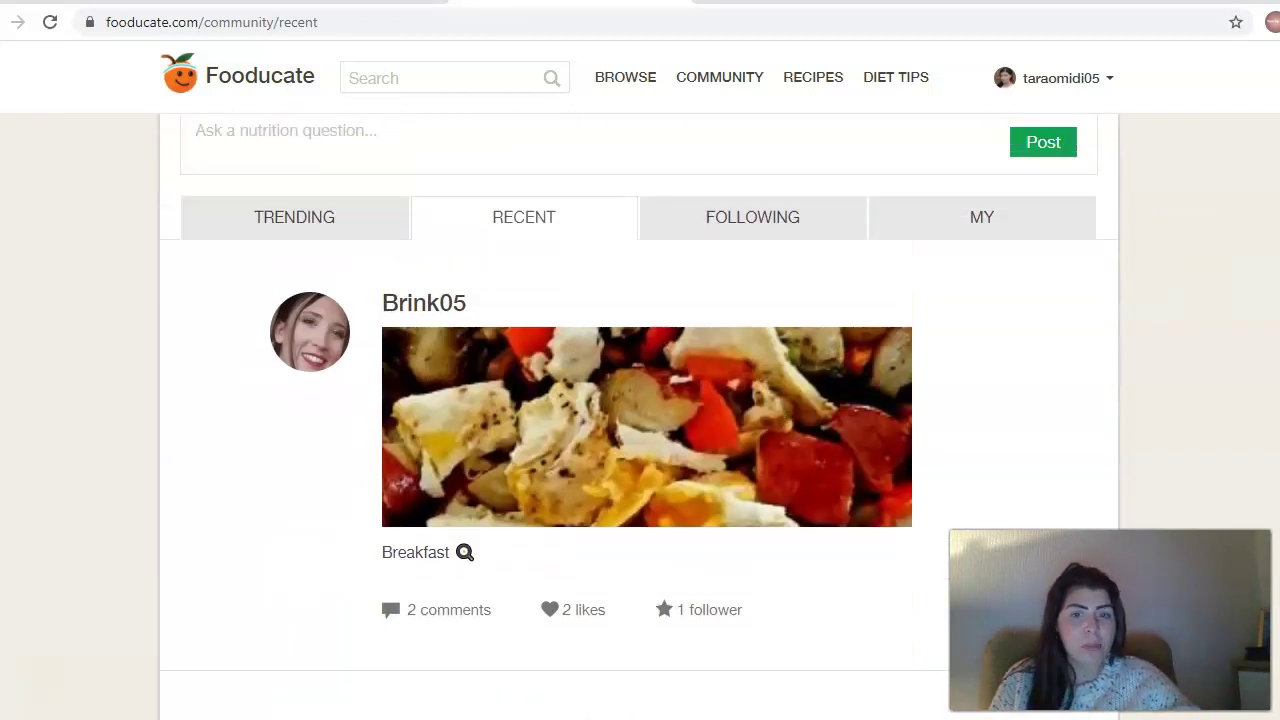
{"action": "left_click", "coordinate": [765, 328]}
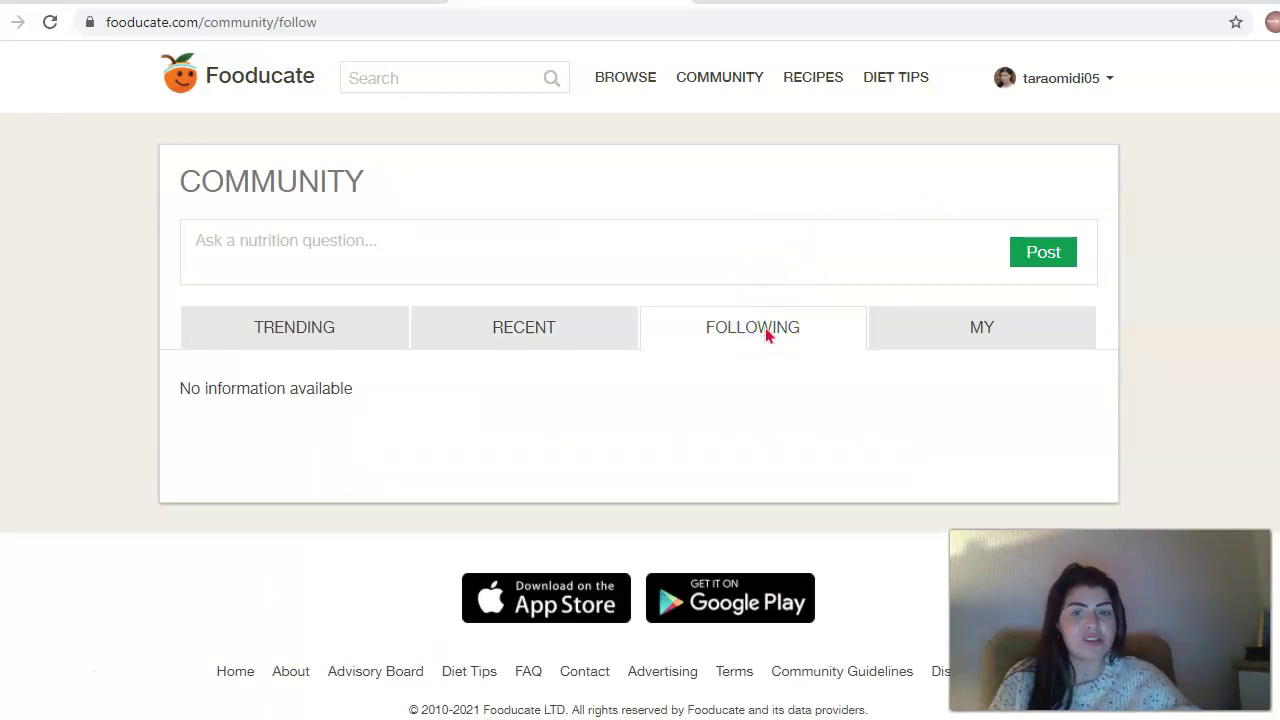
{"action": "left_click", "coordinate": [970, 330]}
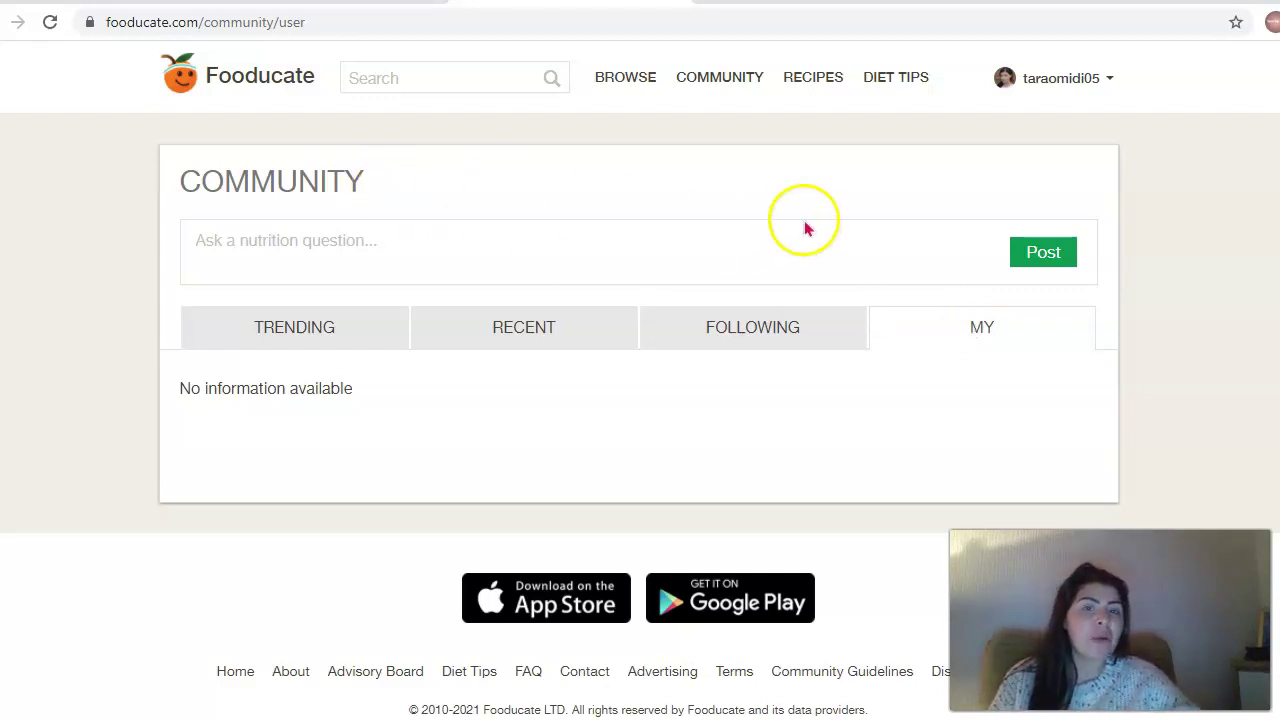
Step: Browse the food product categories and look through the top graded products under Cookies
{"action": "left_click", "coordinate": [636, 78]}
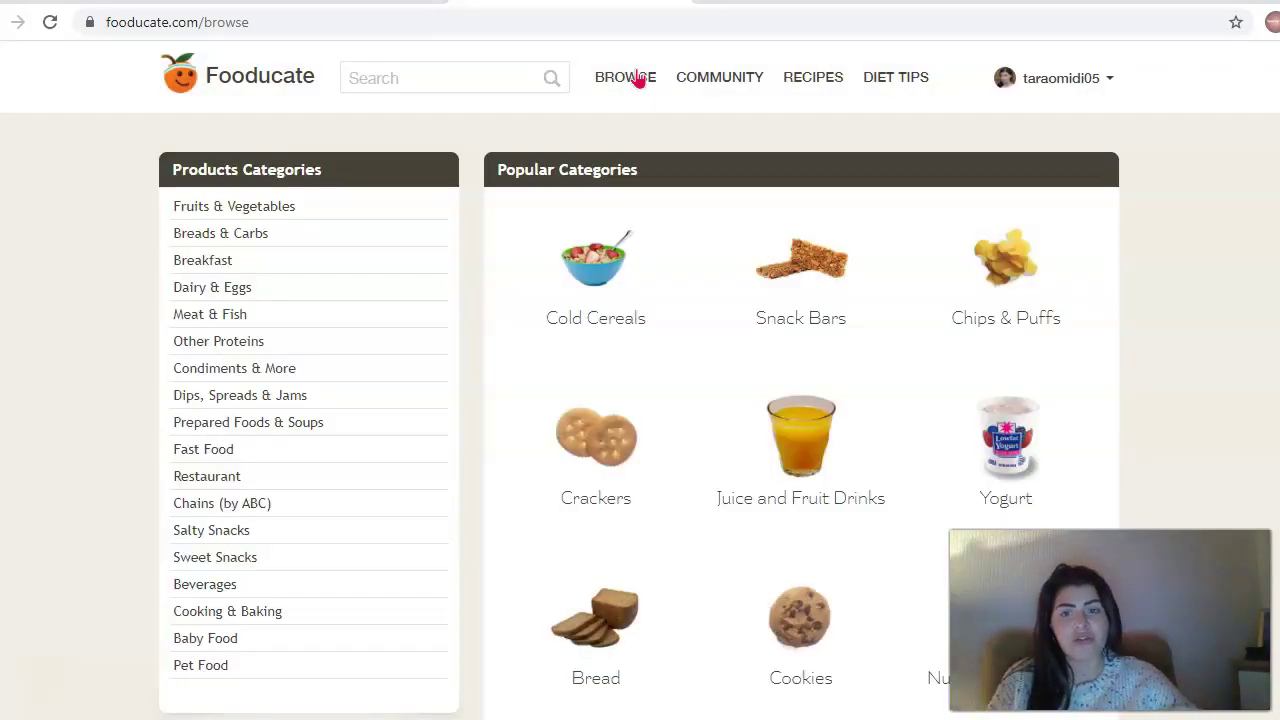
{"action": "scroll", "coordinate": [640, 400], "scroll_direction": "down", "scroll_amount": 3}
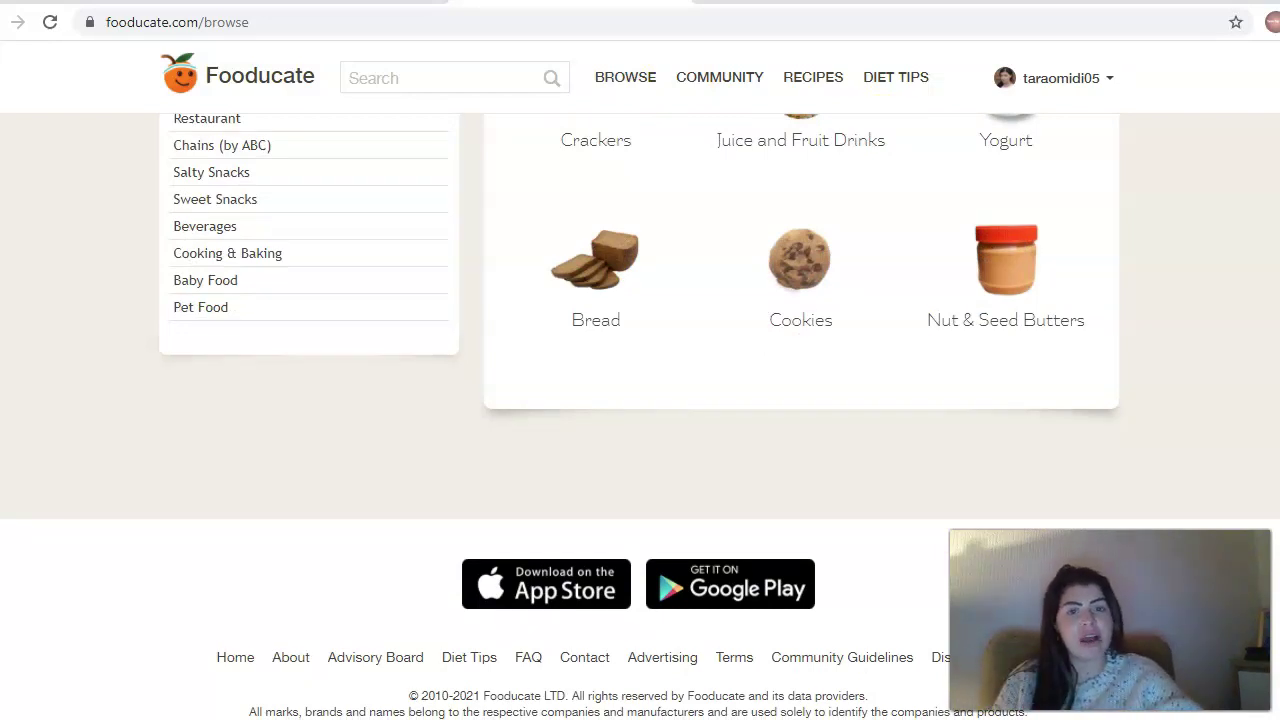
{"action": "scroll", "coordinate": [640, 416], "scroll_direction": "up", "scroll_amount": 1}
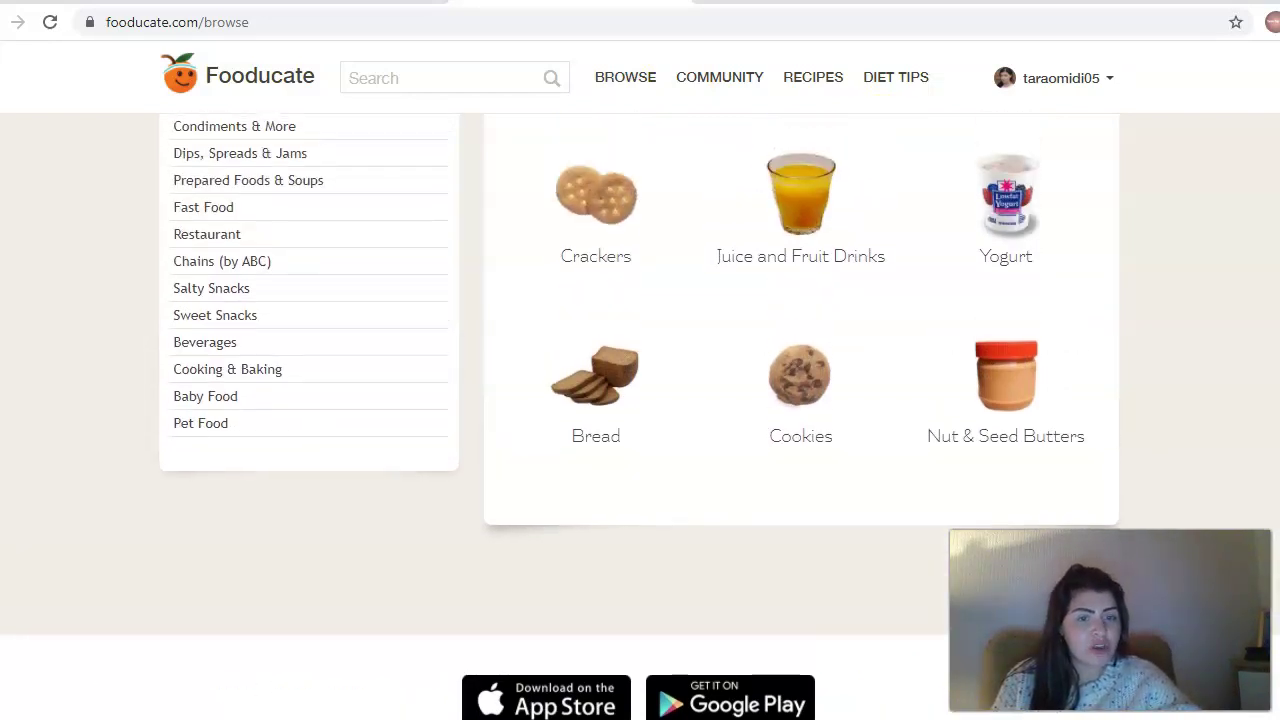
{"action": "left_click", "coordinate": [806, 365]}
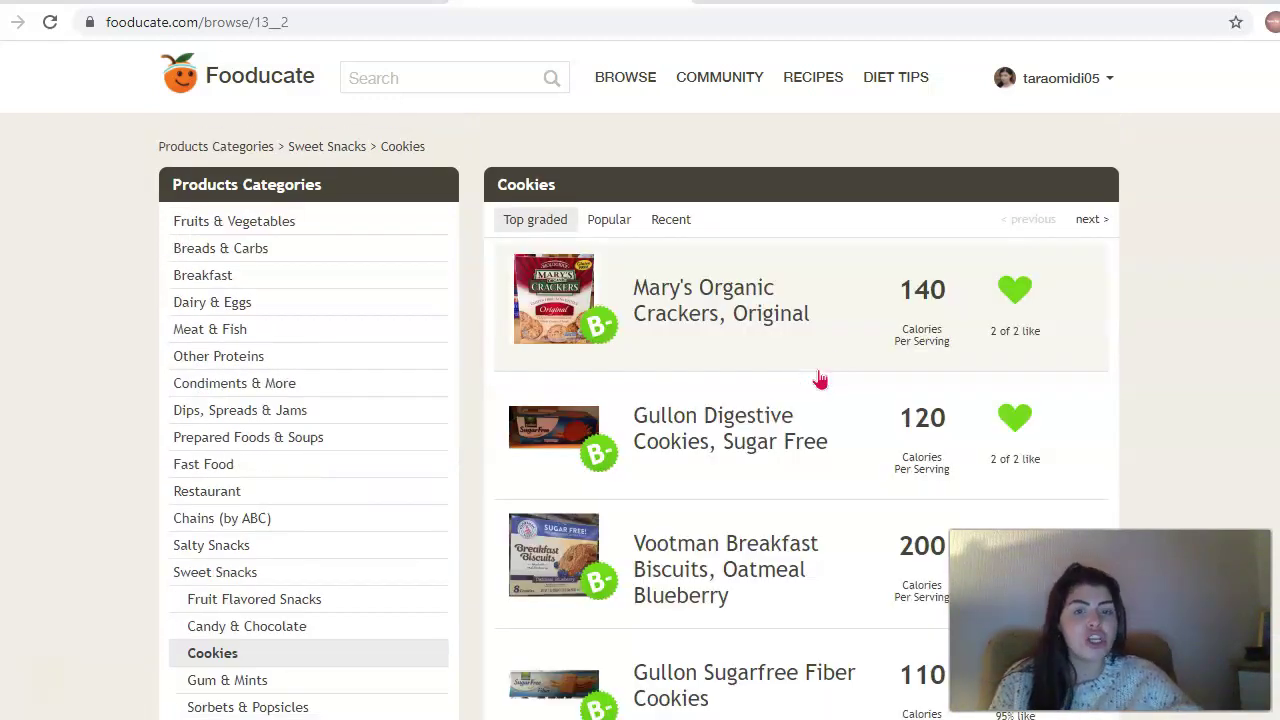
{"action": "scroll", "coordinate": [800, 420], "scroll_direction": "down", "scroll_amount": 15}
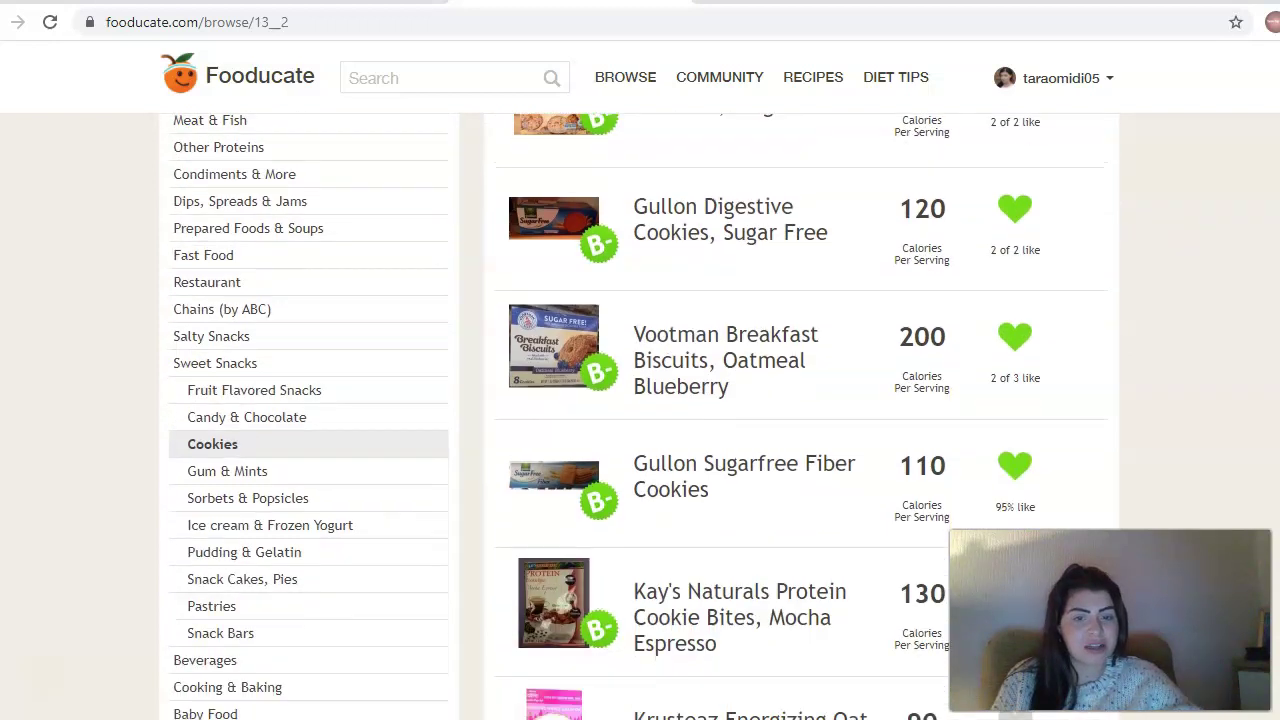
{"action": "key", "text": "Home"}
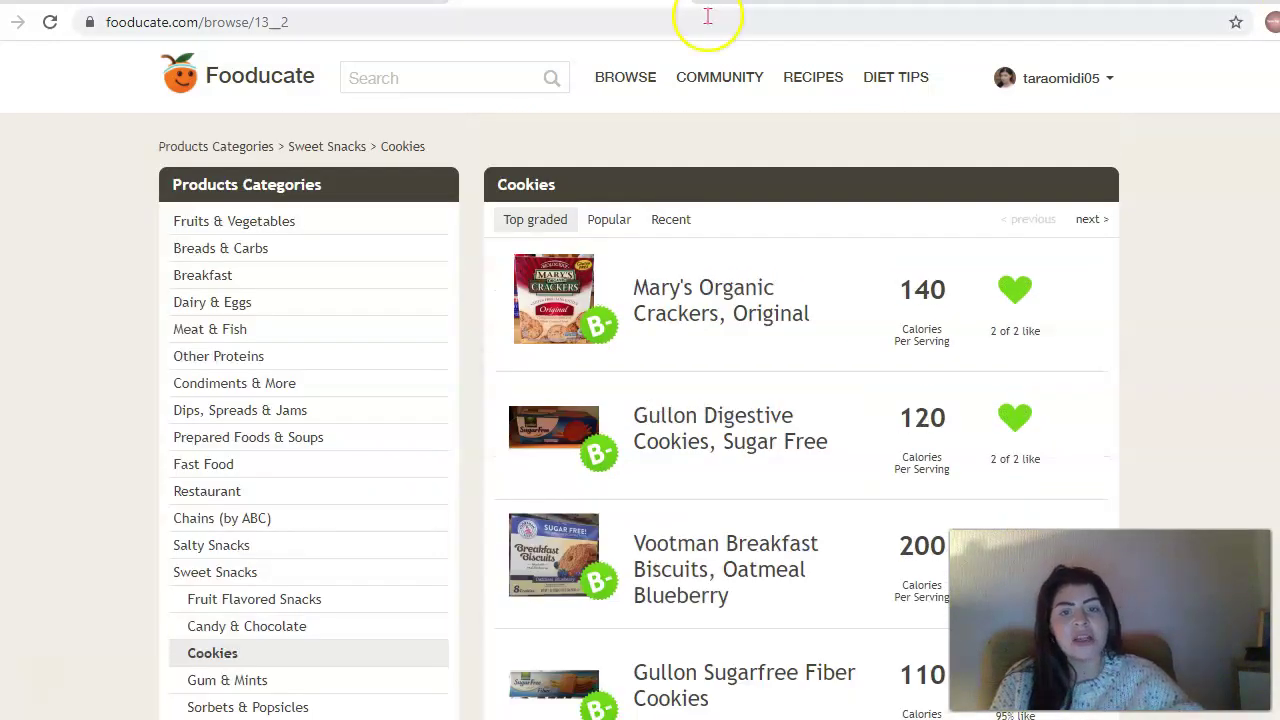
Step: Search the site for "maryland cookies"
{"action": "left_click", "coordinate": [408, 78]}
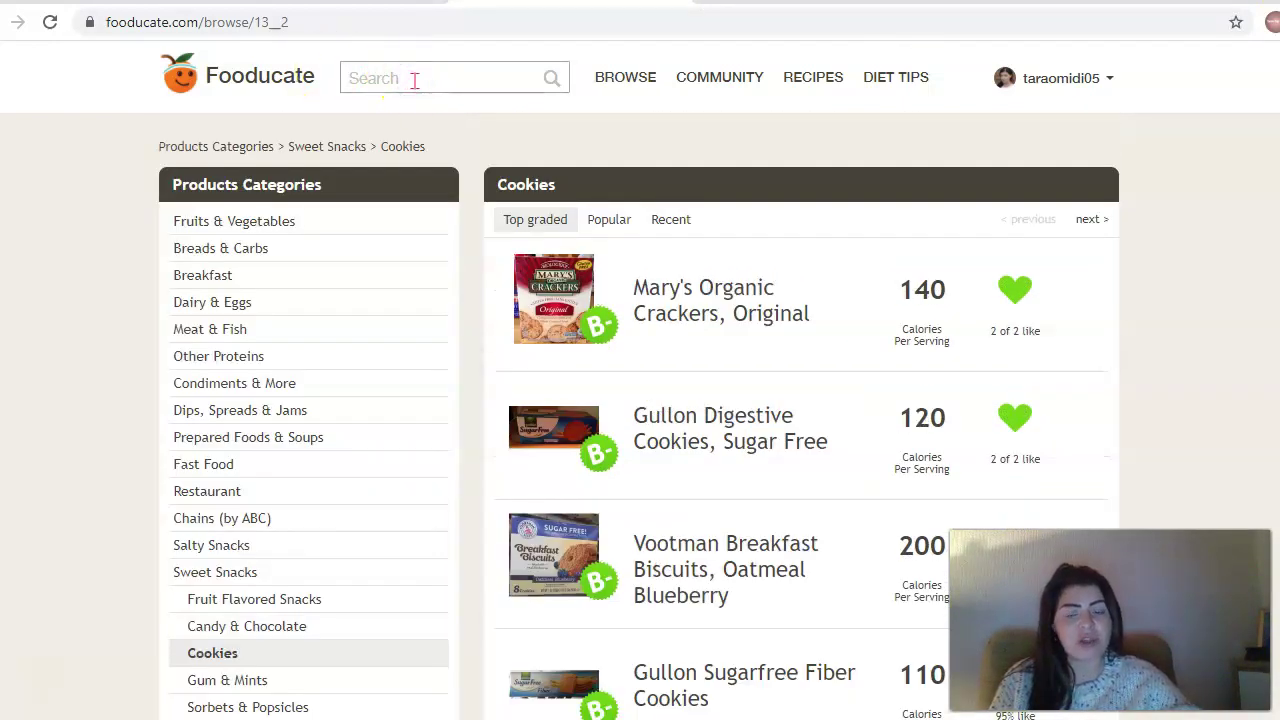
{"action": "type", "text": "maryland cookies"}
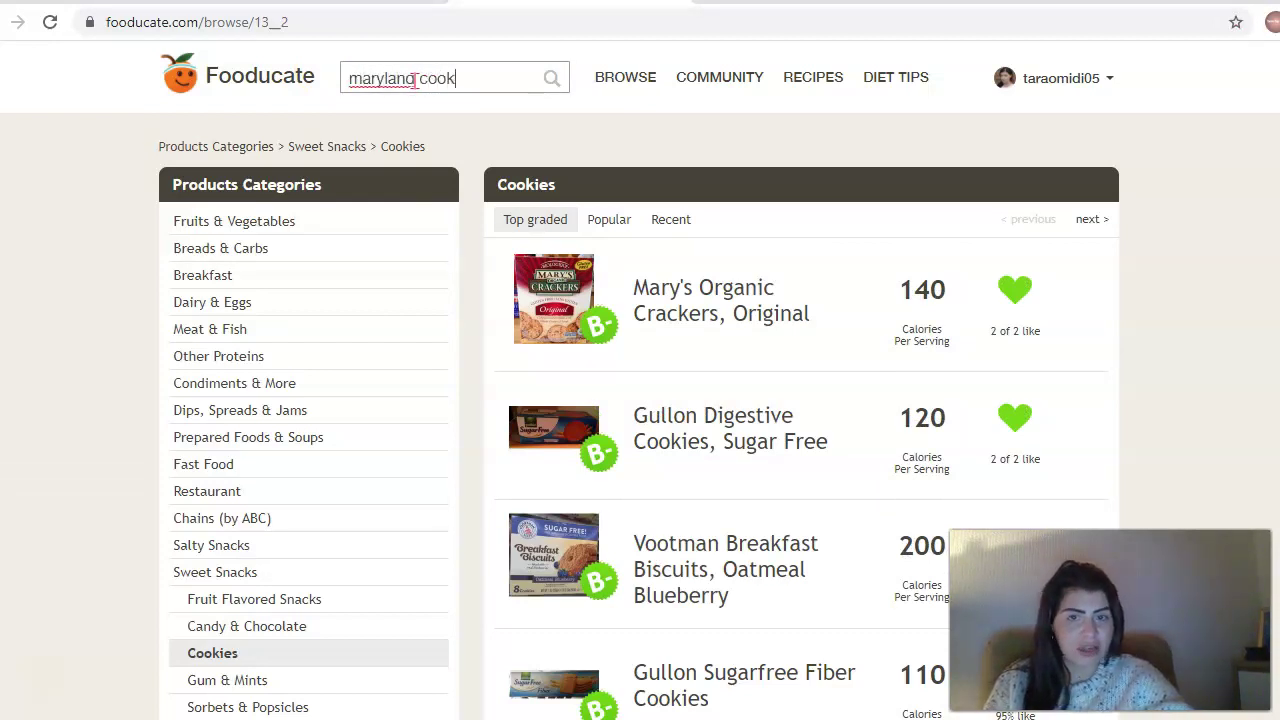